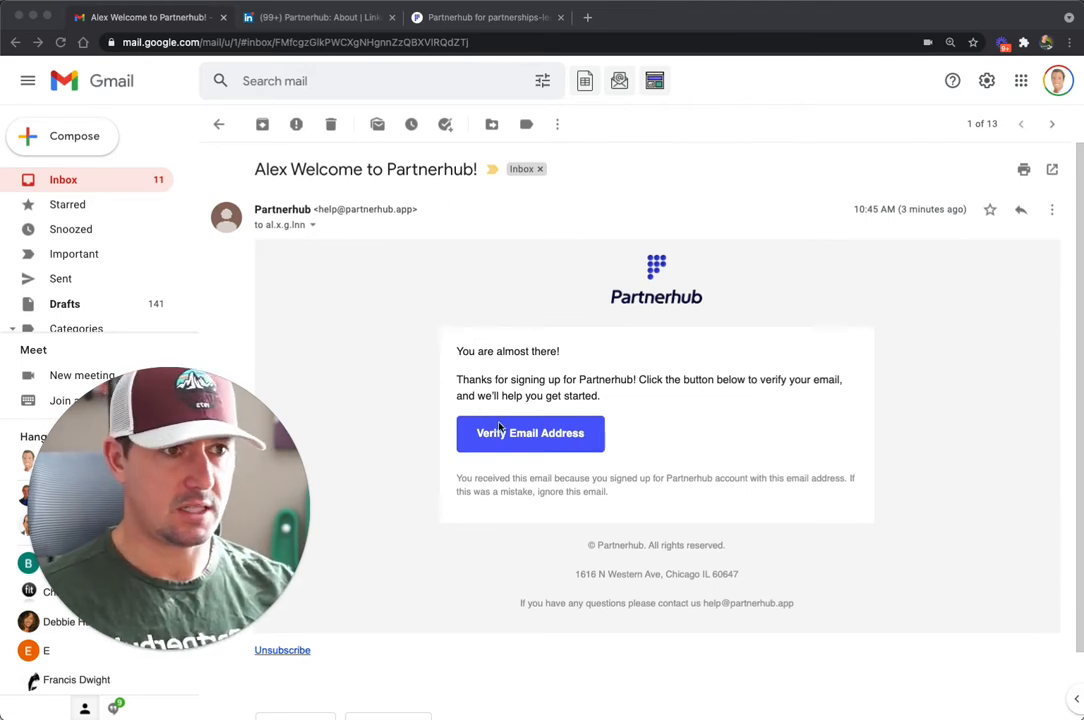
- Verify the email address from the Partnerhub welcome email to open the partner profile form
left_click(436, 409)
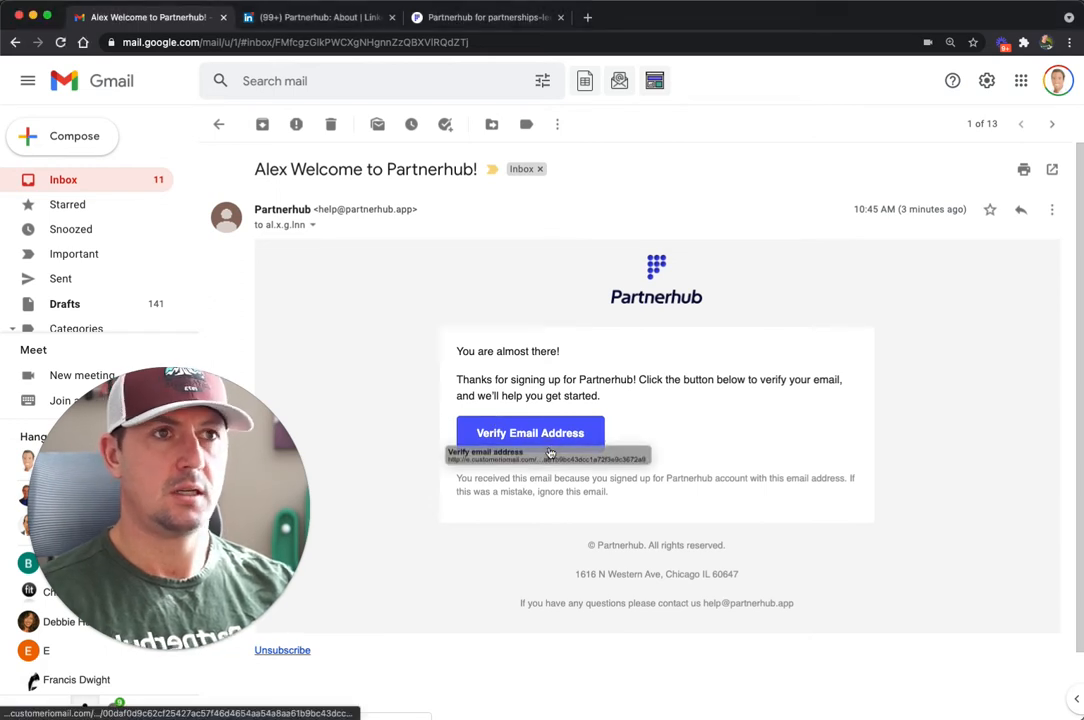
left_click(520, 436)
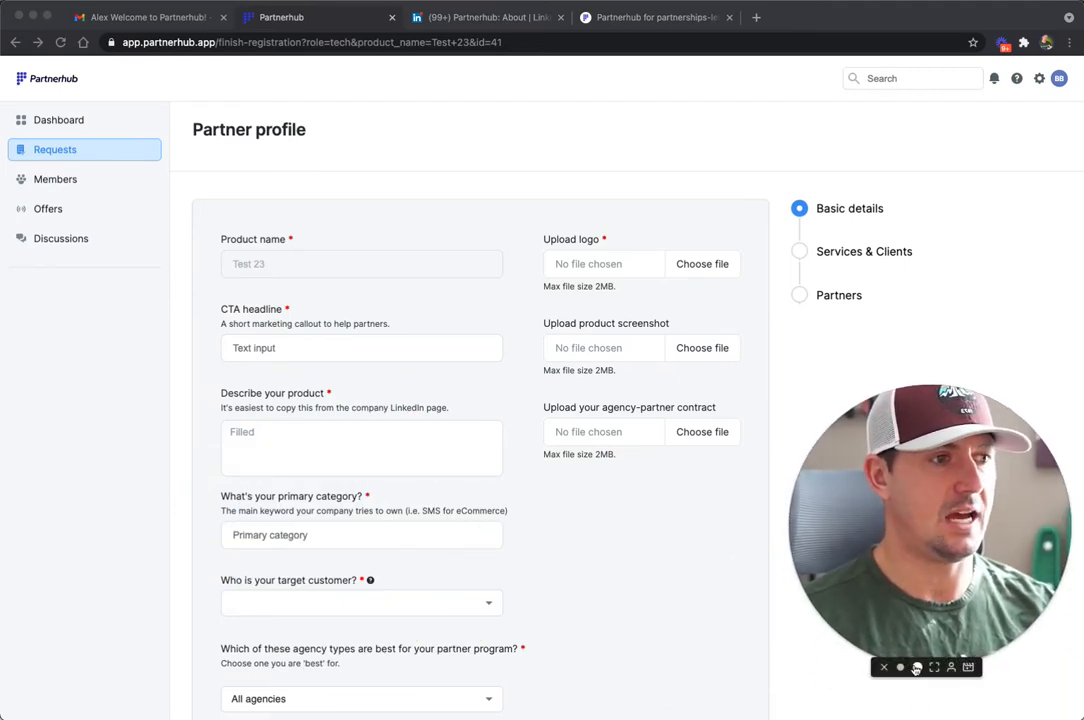
left_click(901, 668)
left_click_drag(882, 598, 1012, 627)
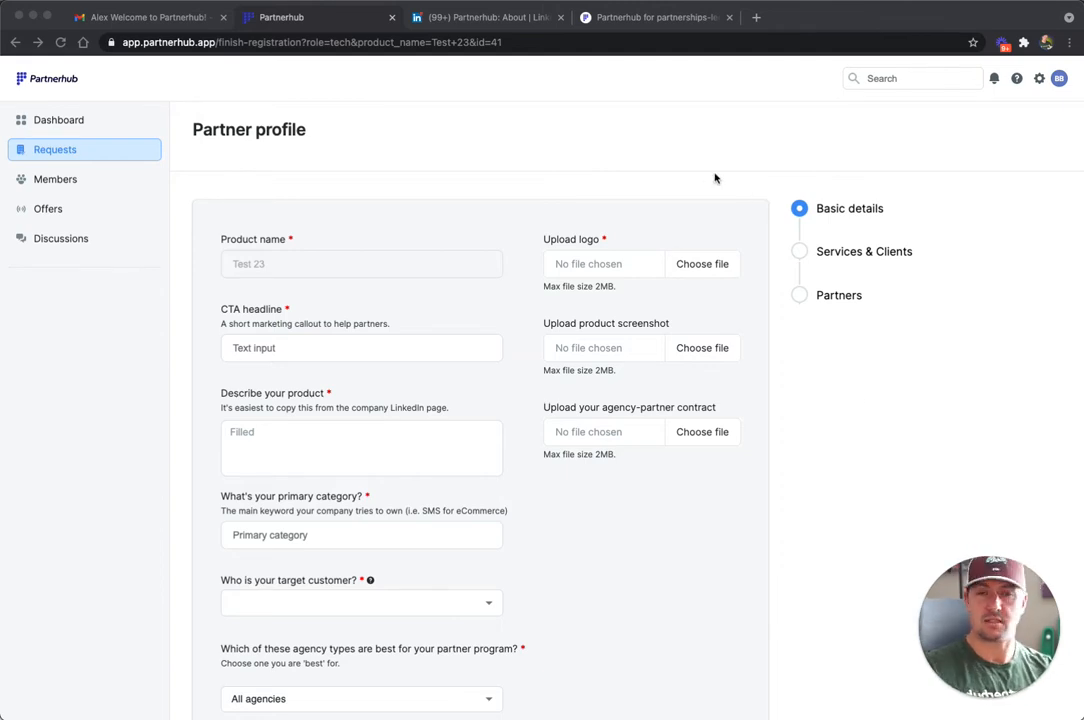
- Copy the Partnerhub website headline "Digital agencies and tech companies can now discover and operate partnerships in one place!" into the CTA headline
scroll(560, 170, "down", 2)
scroll(525, 165, "down", 1)
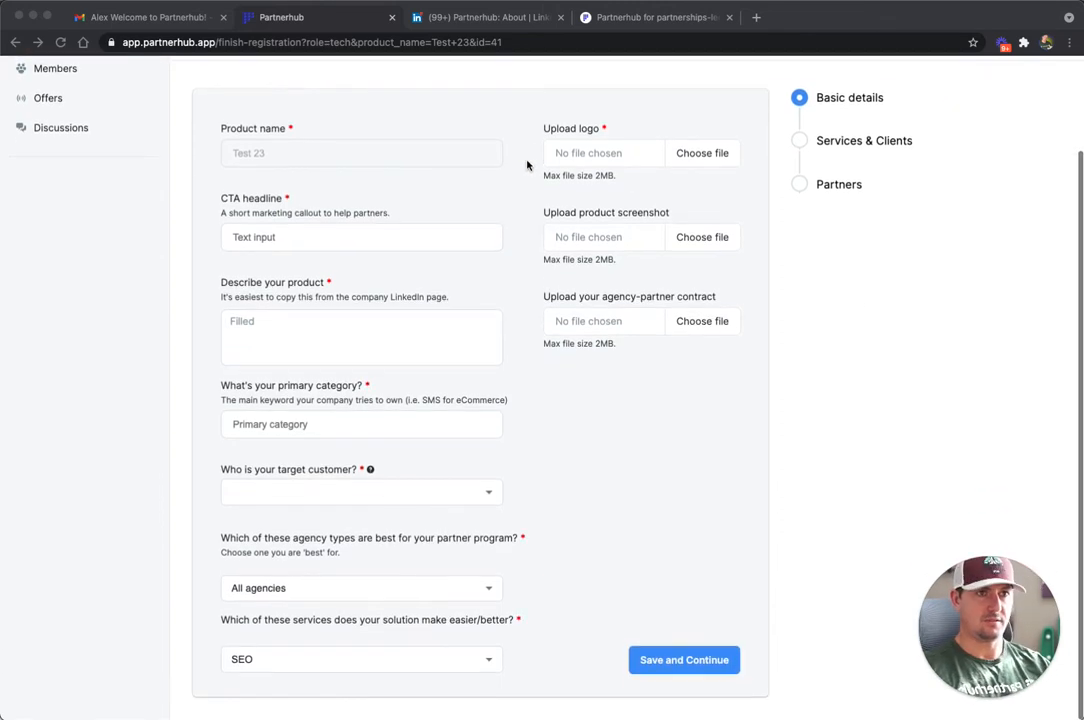
left_click(255, 240)
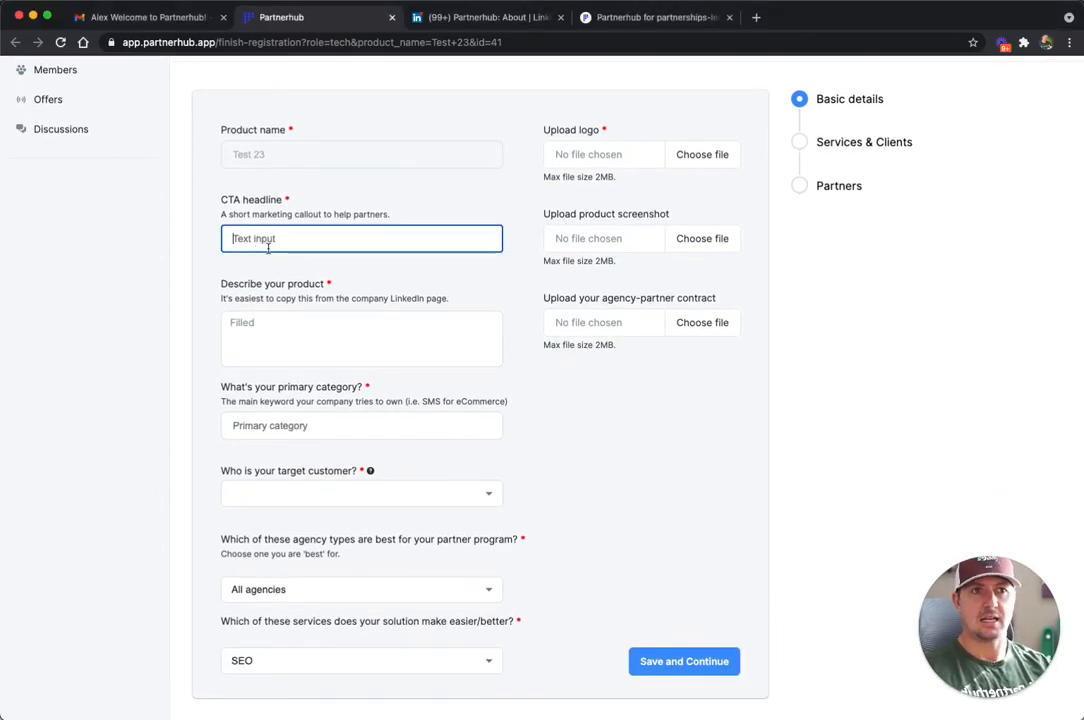
left_click(660, 17)
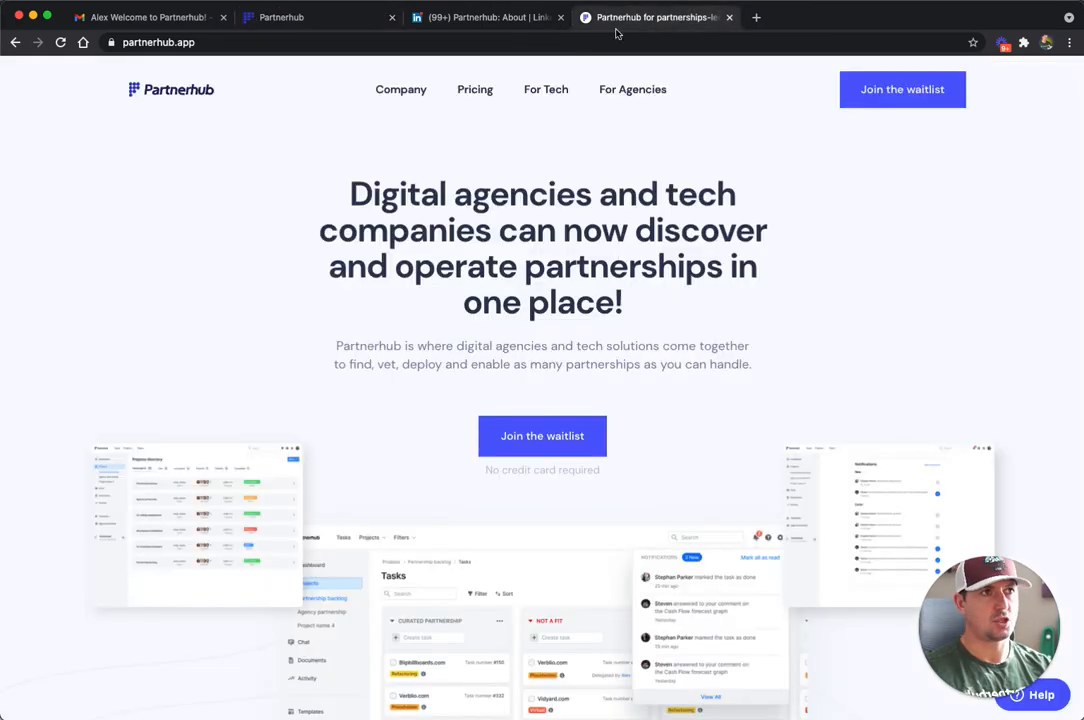
left_click_drag(699, 315, 352, 205)
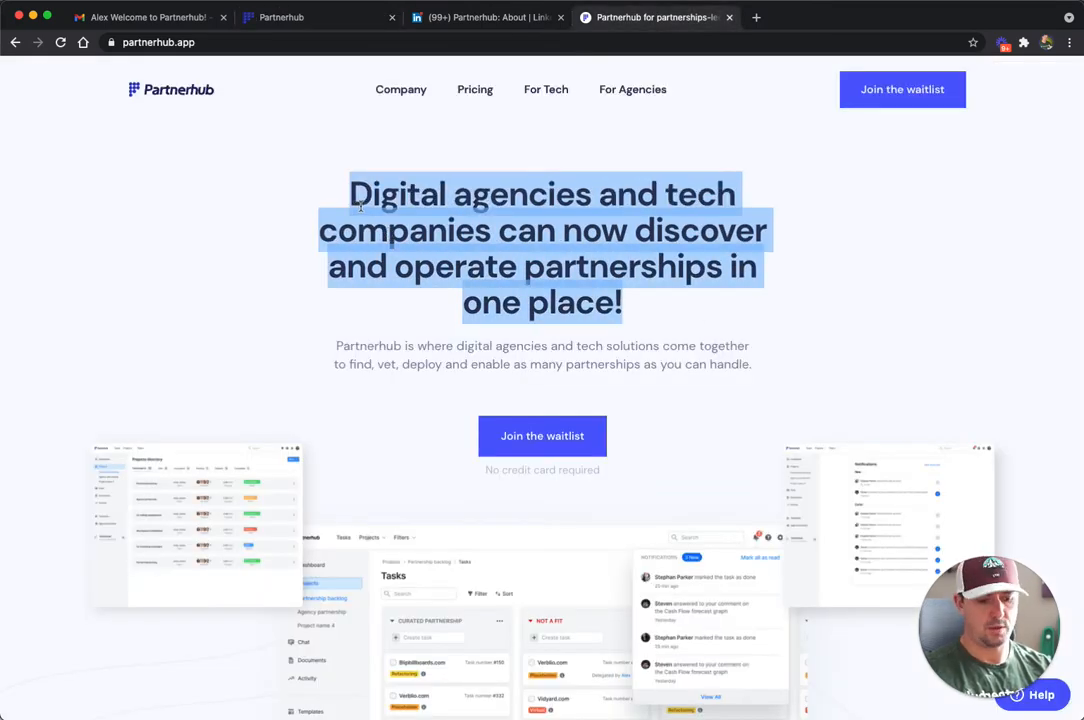
left_click(297, 18)
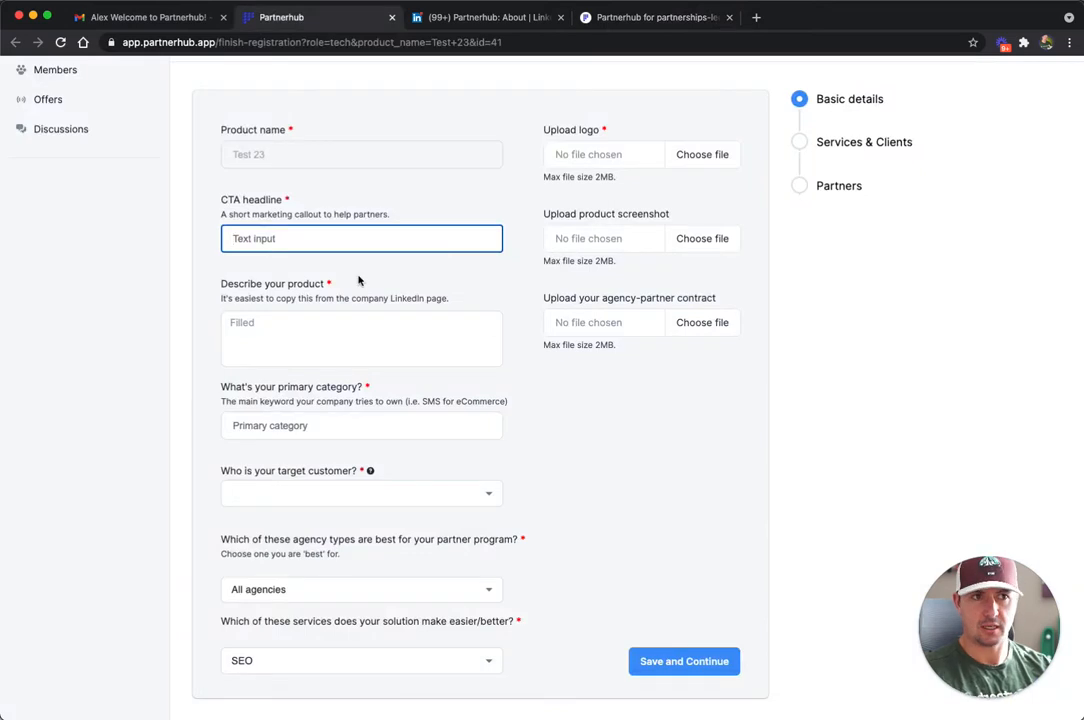
key("super+v")
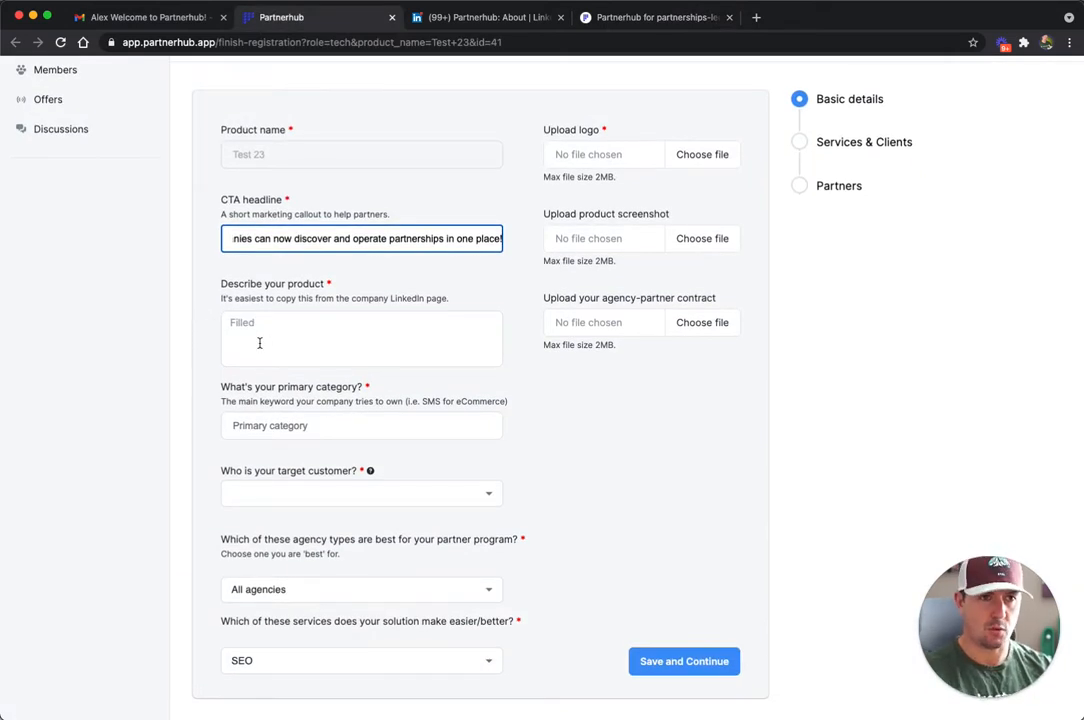
- Copy the launch and wait-list paragraphs from the overview on Partnerhub's LinkedIn About page into the product description
left_click(259, 343)
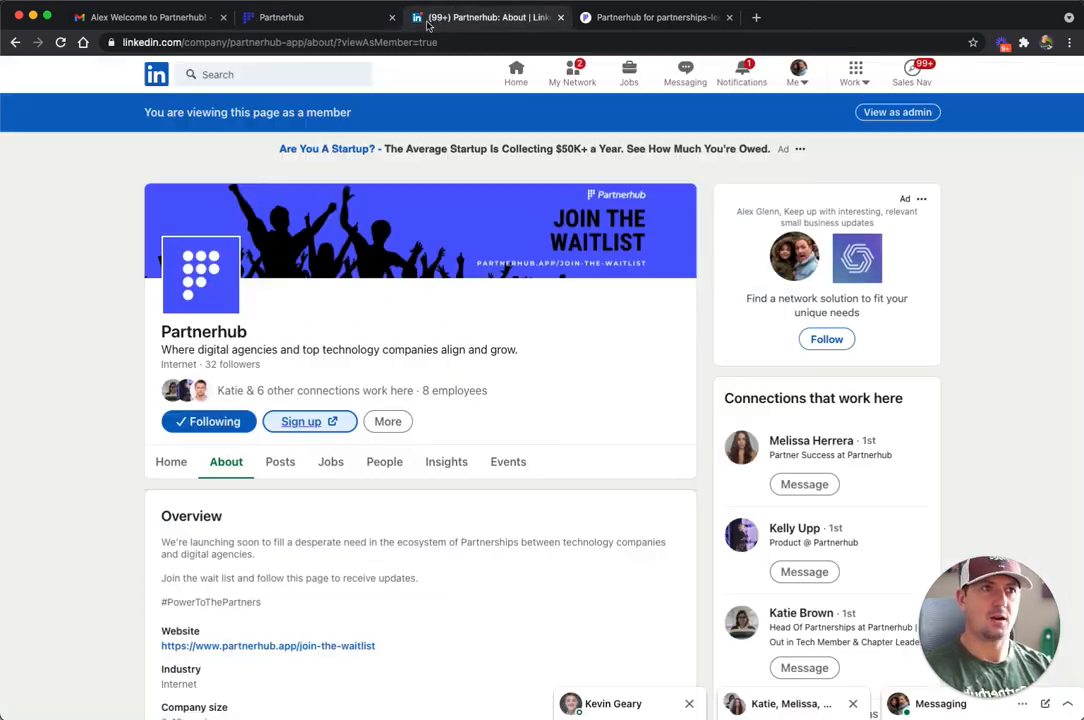
left_click(430, 18)
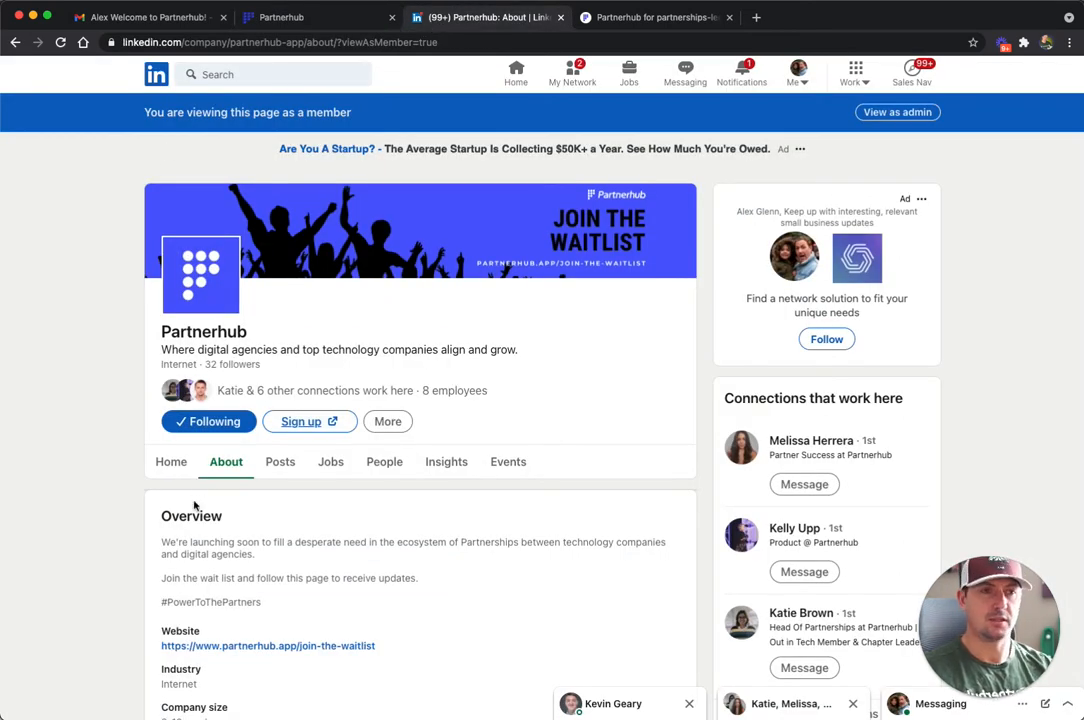
scroll(195, 506, "down", 3)
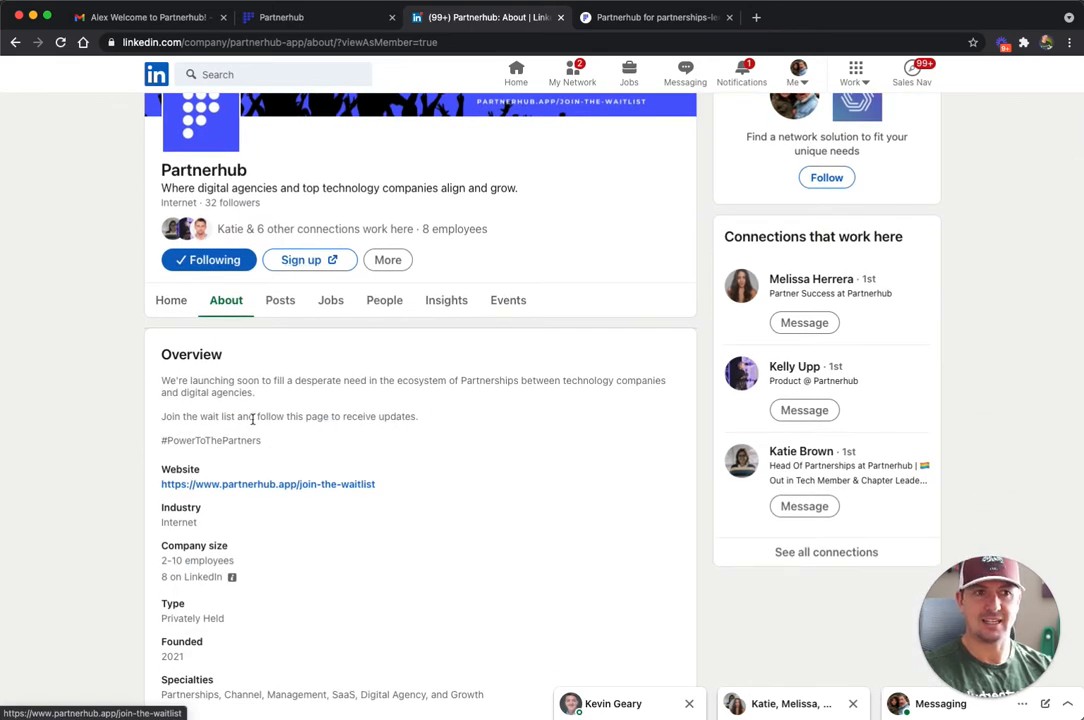
left_click_drag(164, 387, 411, 416)
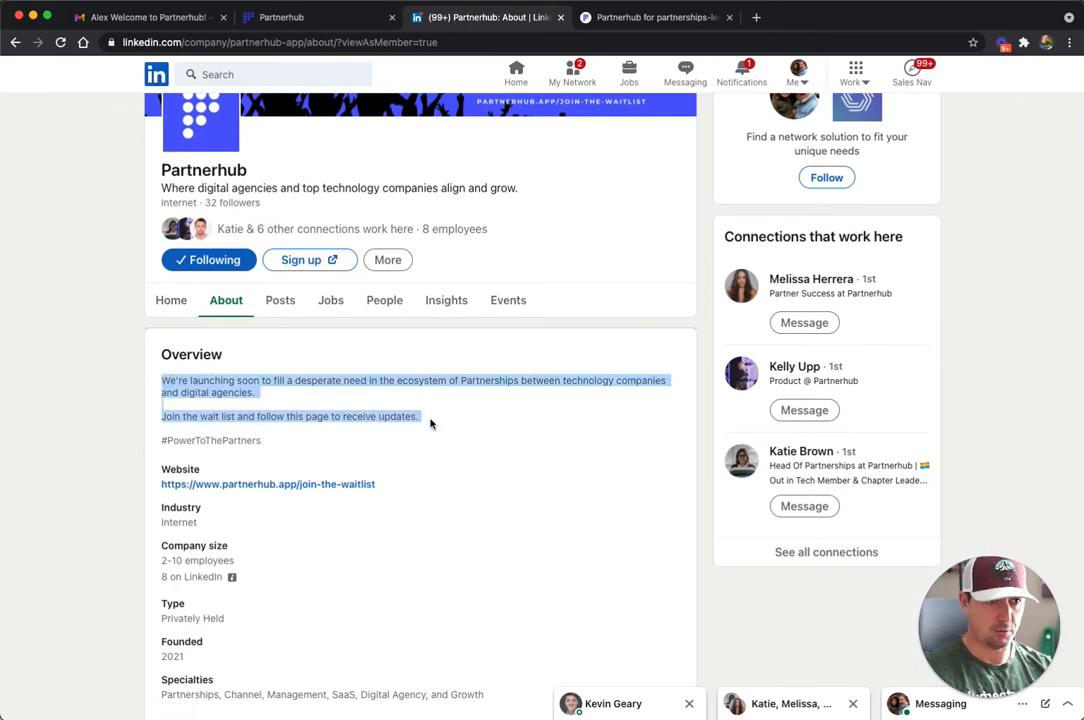
left_click(164, 24)
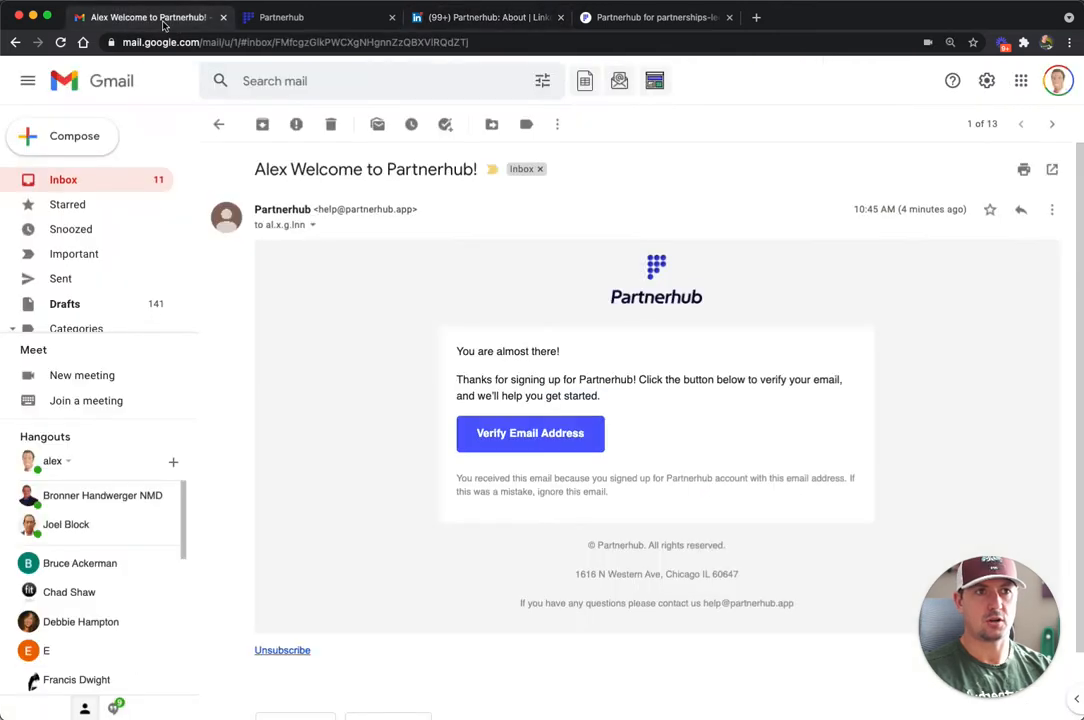
left_click(262, 17)
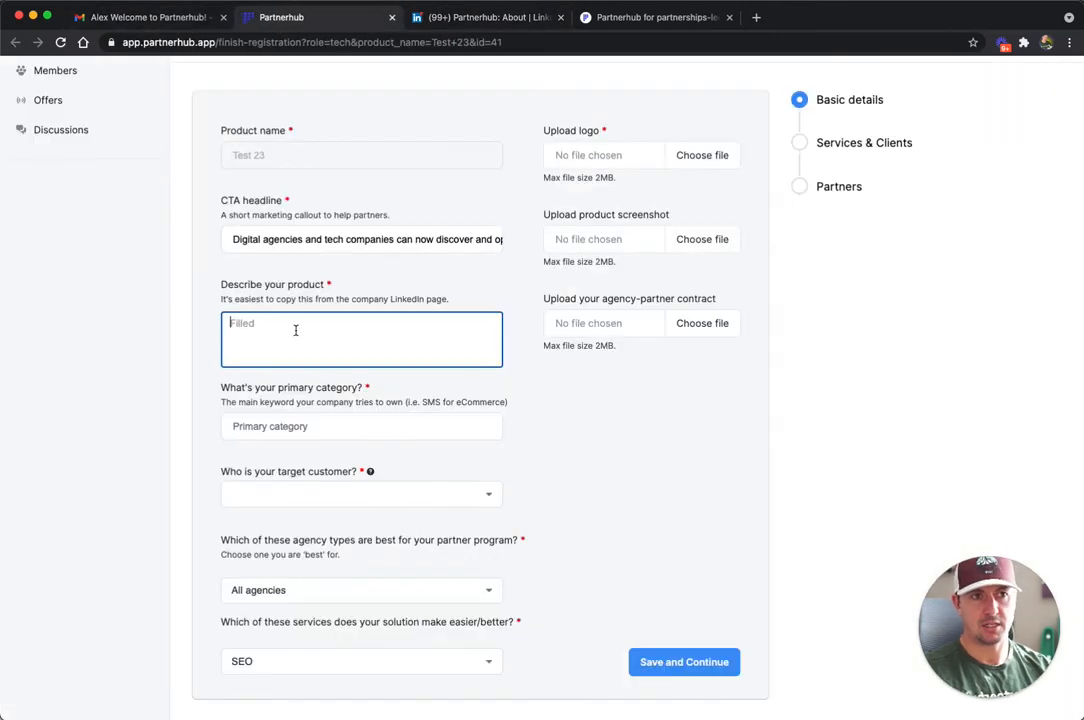
type("We're launching soon to fill a desperate need in the ecosystem of partnerships between technology companies and digital agencies.  Join the wait list and follow this page to receive updates.")
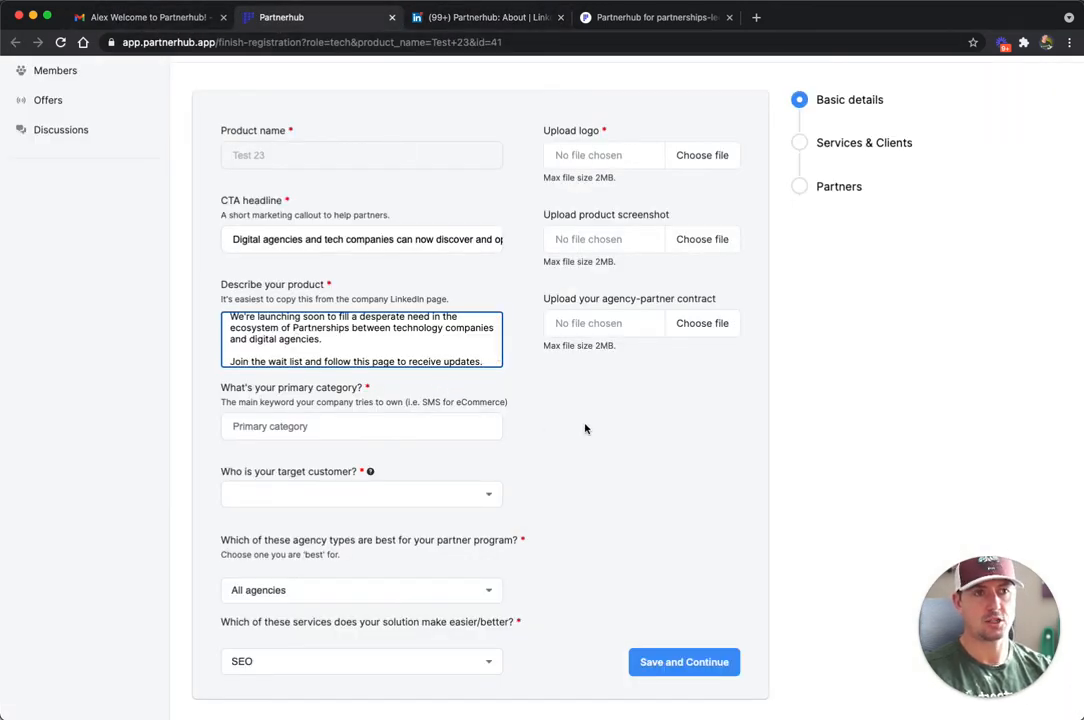
left_click(608, 397)
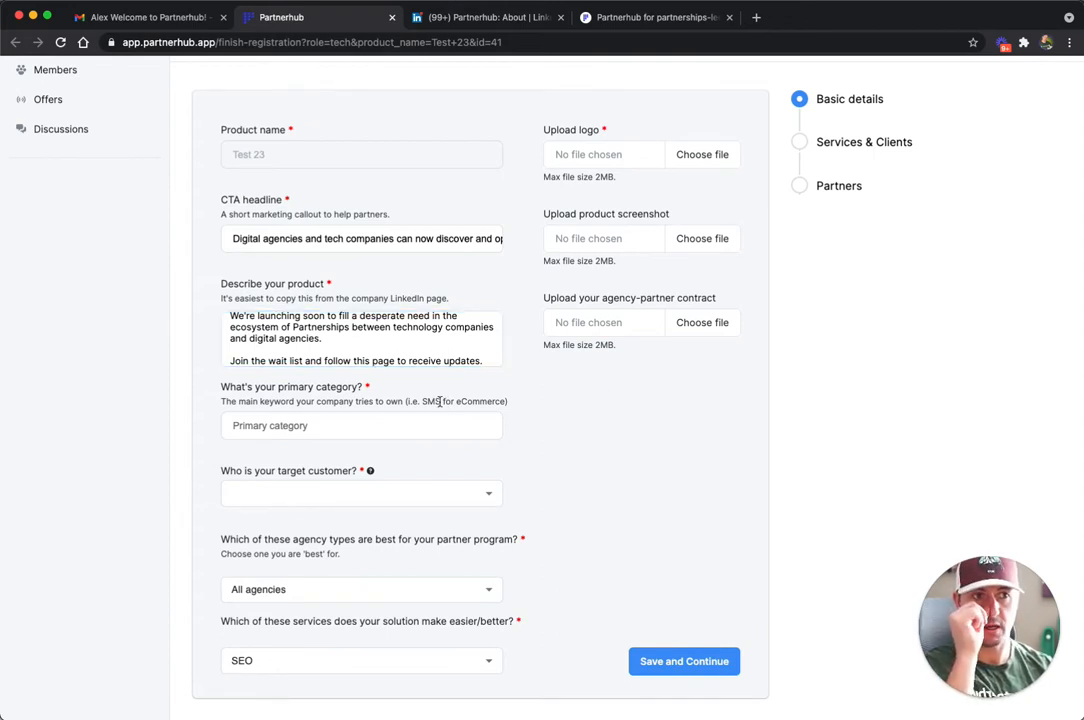
- Set the primary category of the product to "Partner Management"
left_click(354, 423)
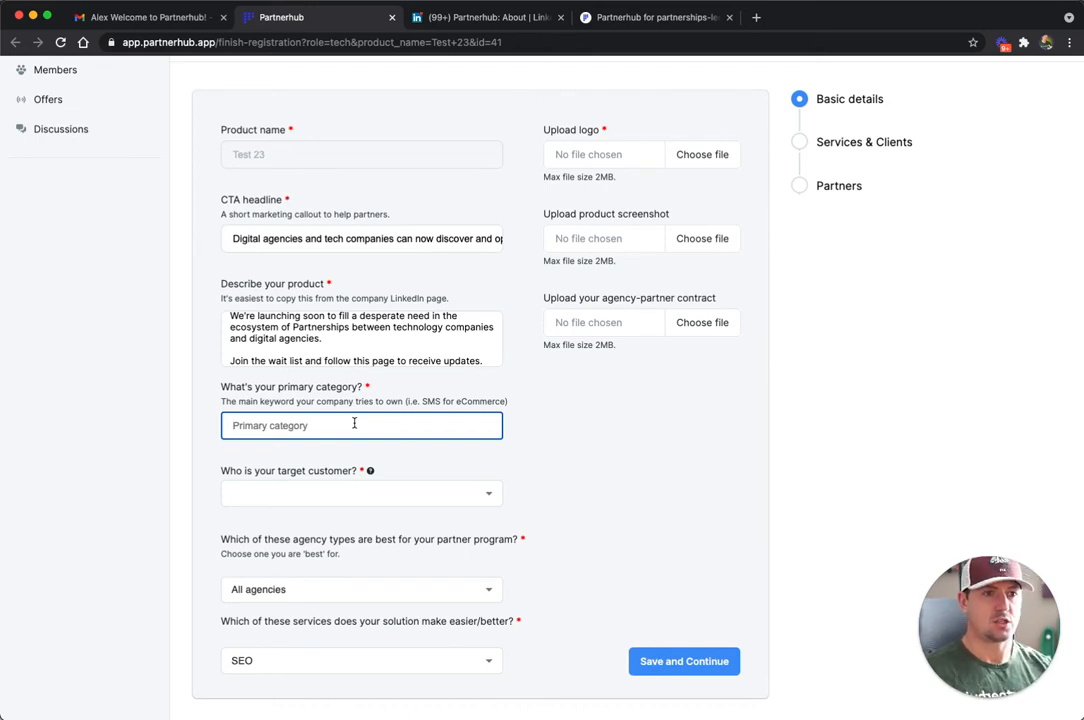
type("Partner Management")
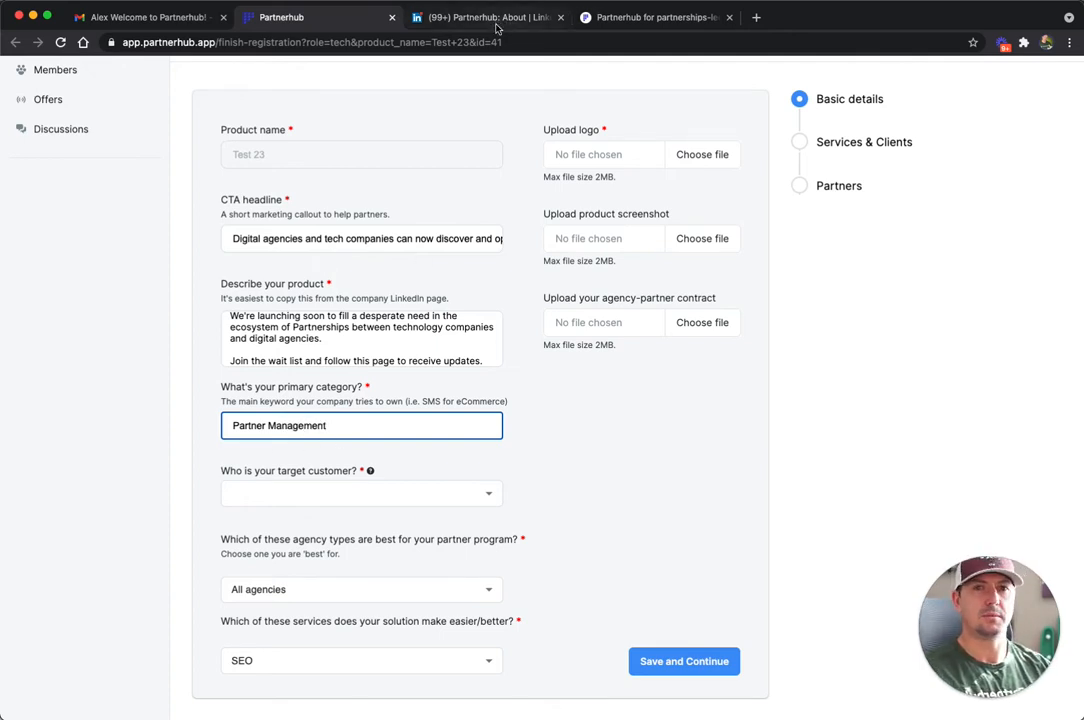
- Search Google for "hubspot" and examine how the company's own search result title describes its category, returning to the profile form
left_click(756, 17)
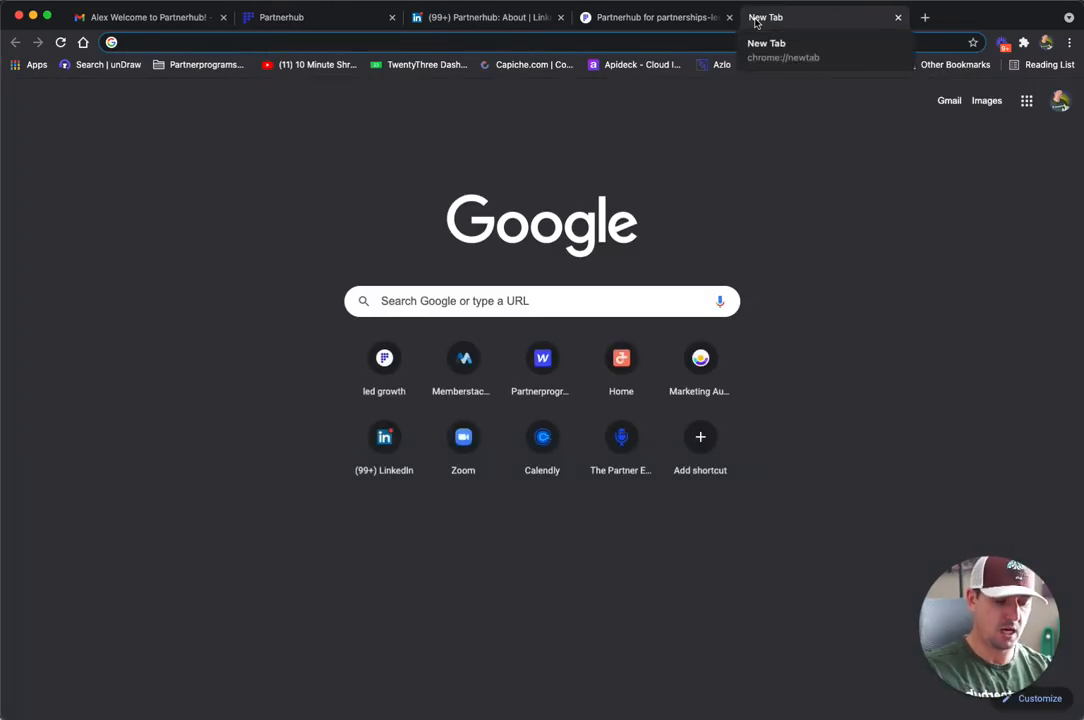
type("hubspot")
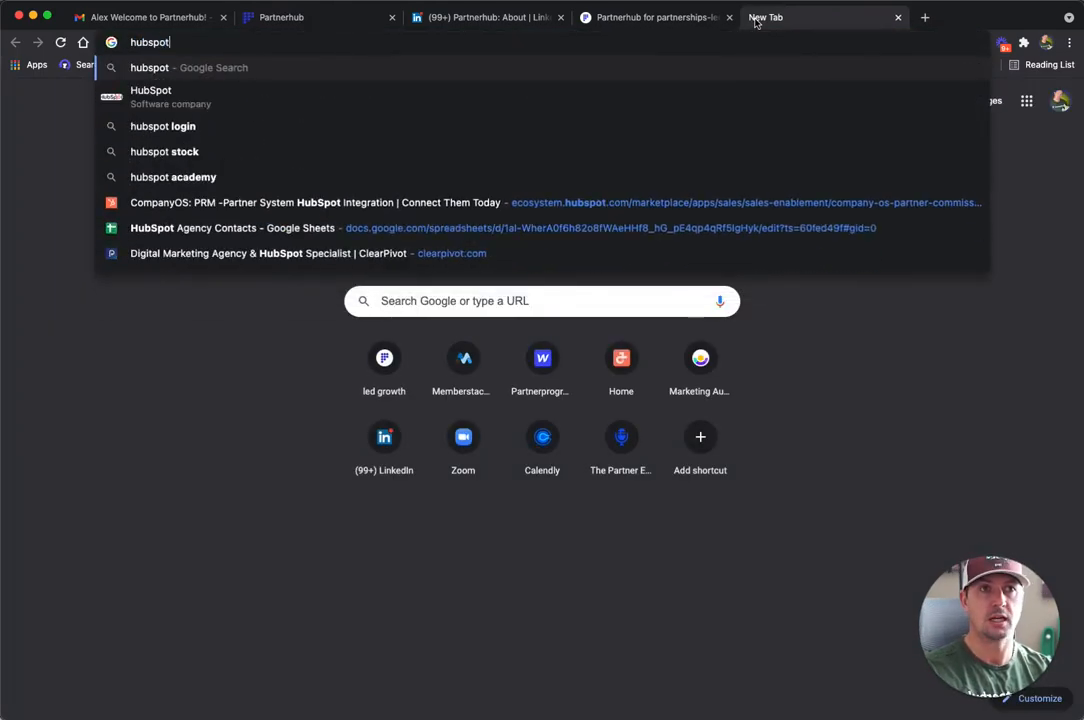
key("Return")
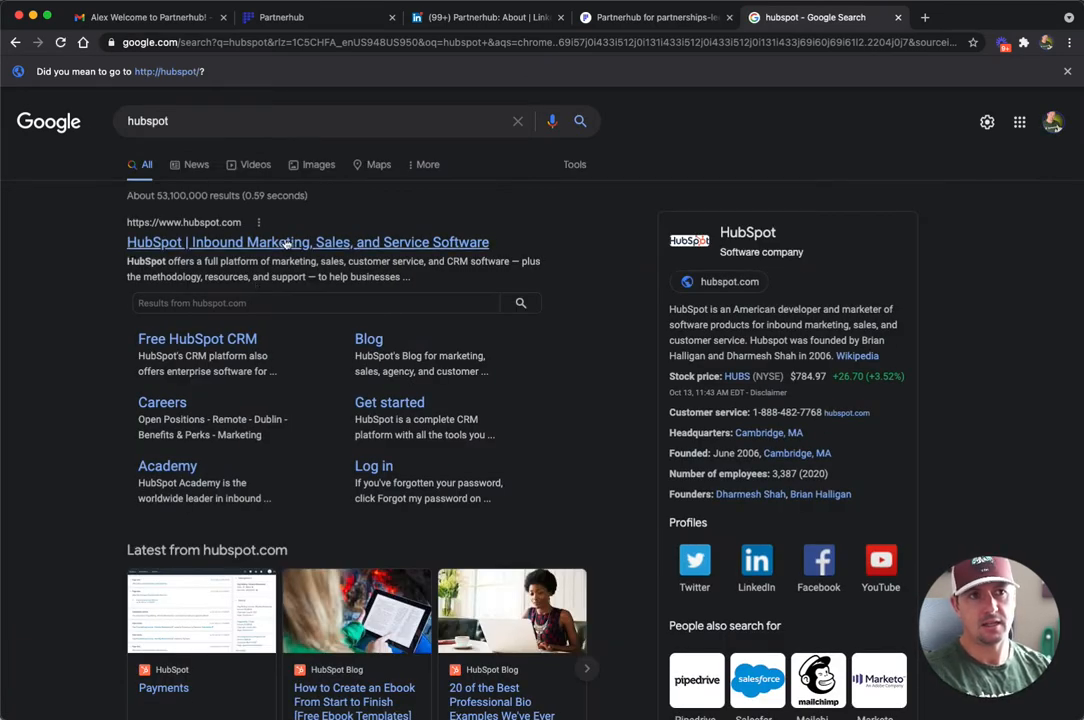
left_click_drag(508, 242, 192, 244)
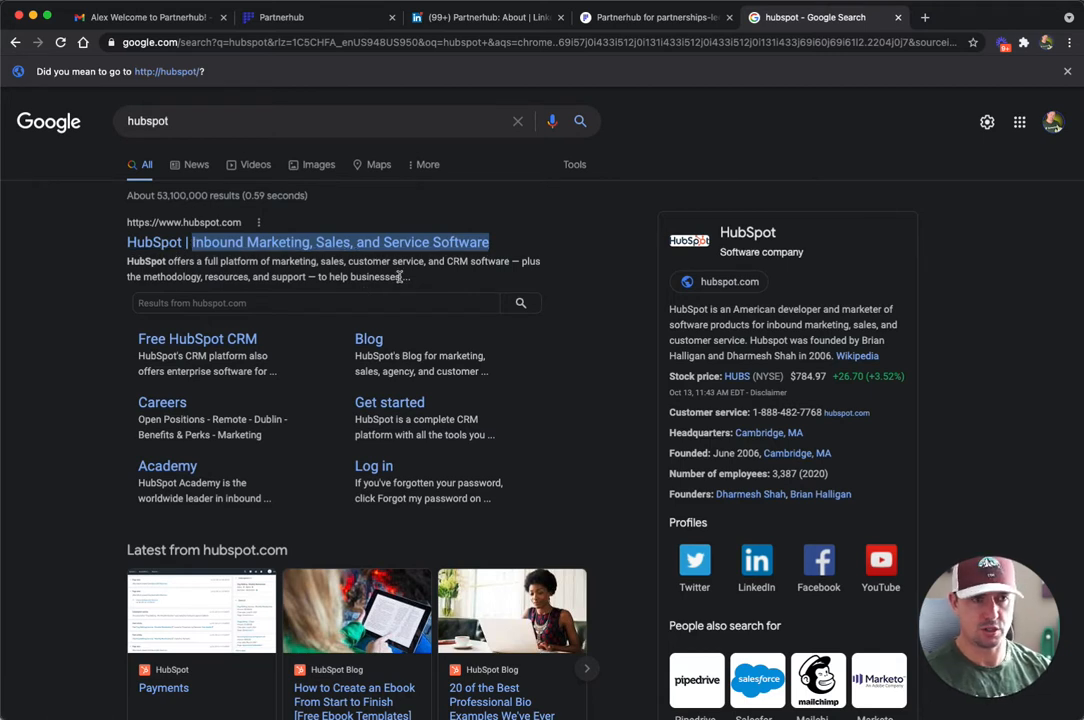
left_click(255, 270)
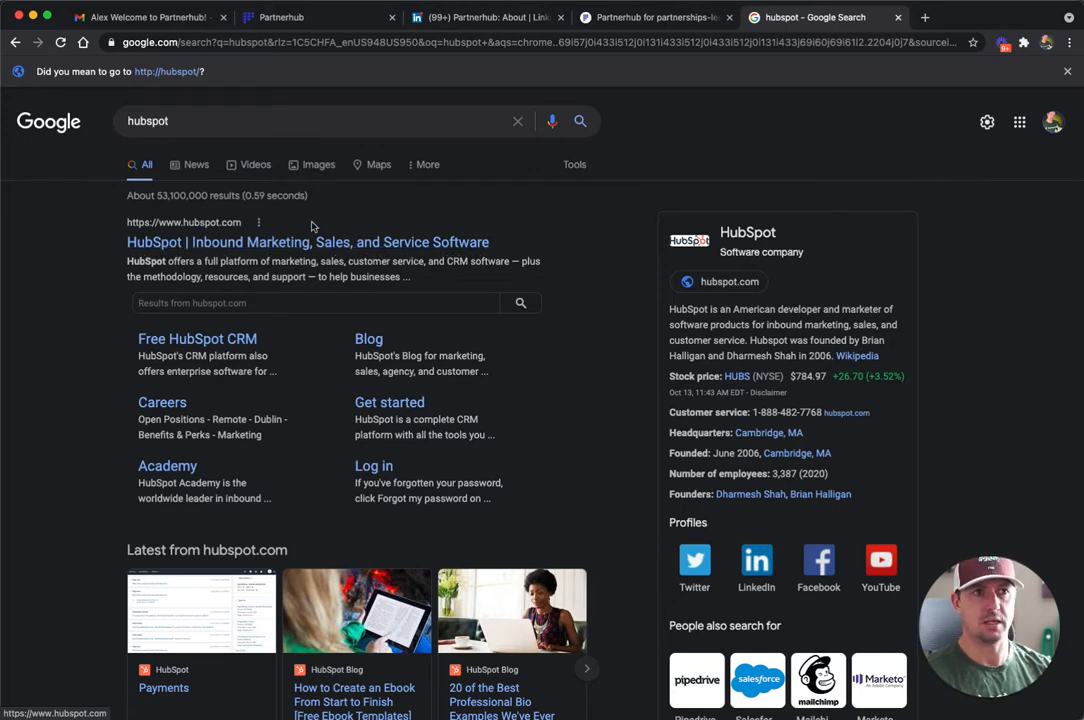
left_click(300, 20)
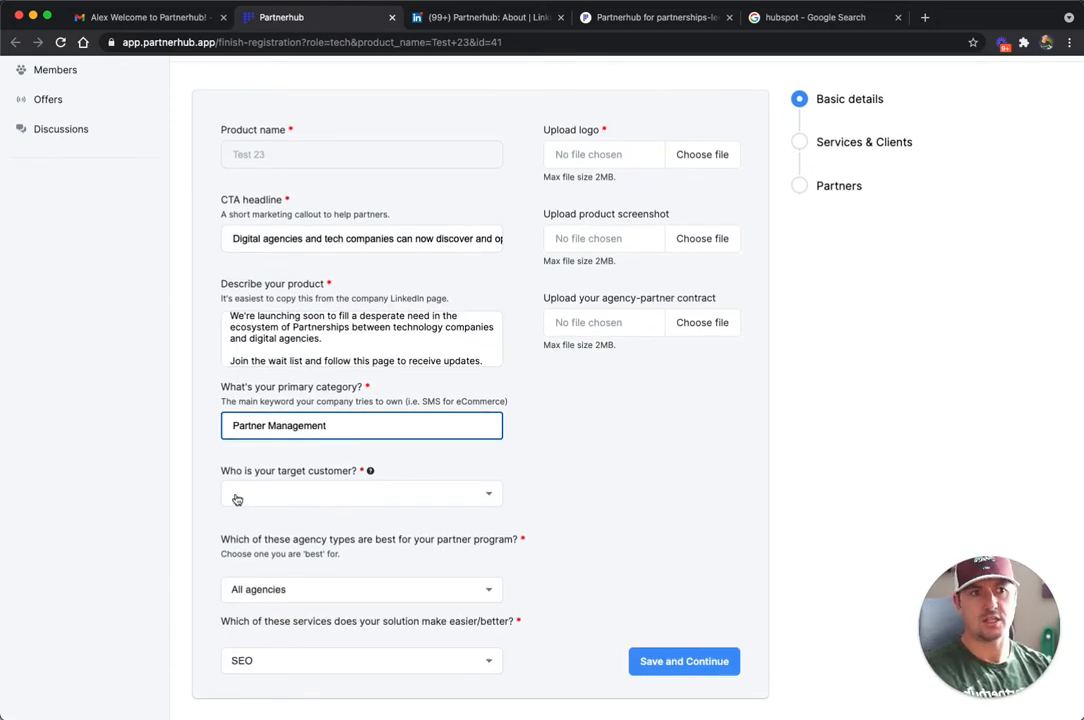
- Choose "Other or vertical agnostics" as the target customer
left_click(300, 498)
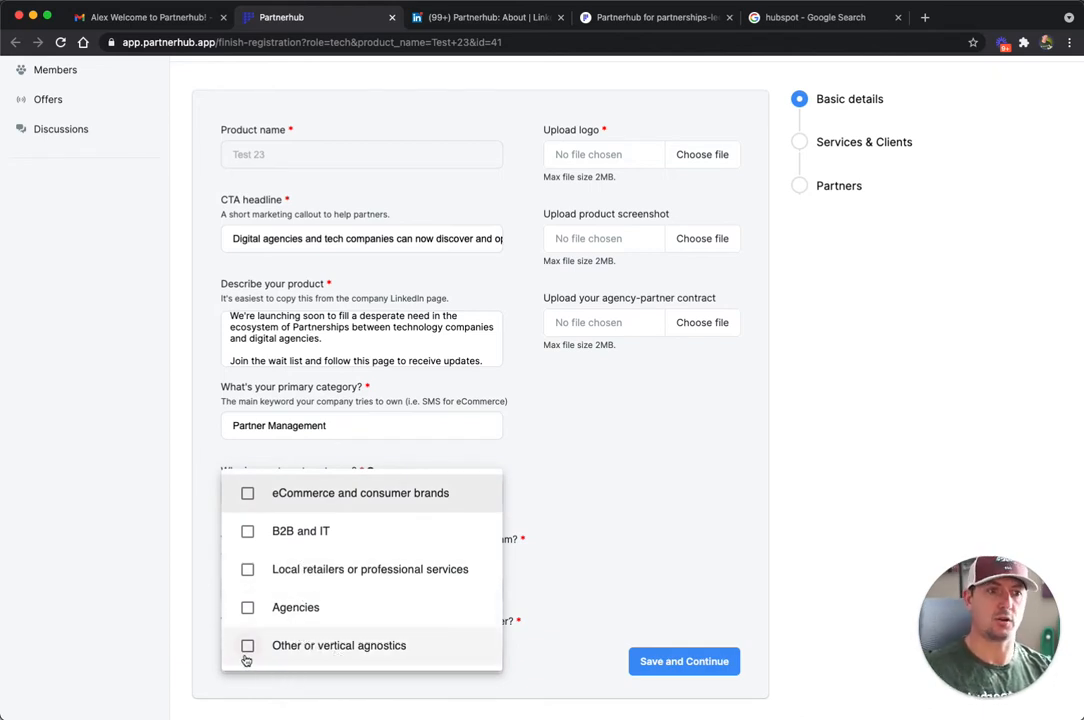
left_click(284, 648)
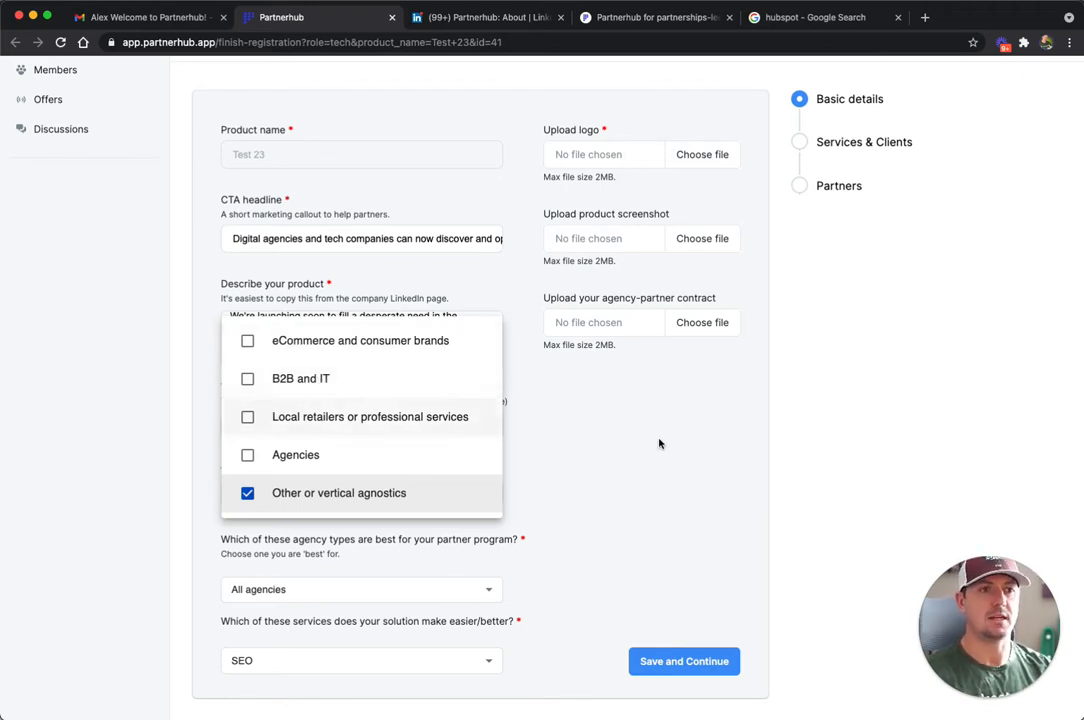
left_click(644, 460)
left_click(285, 496)
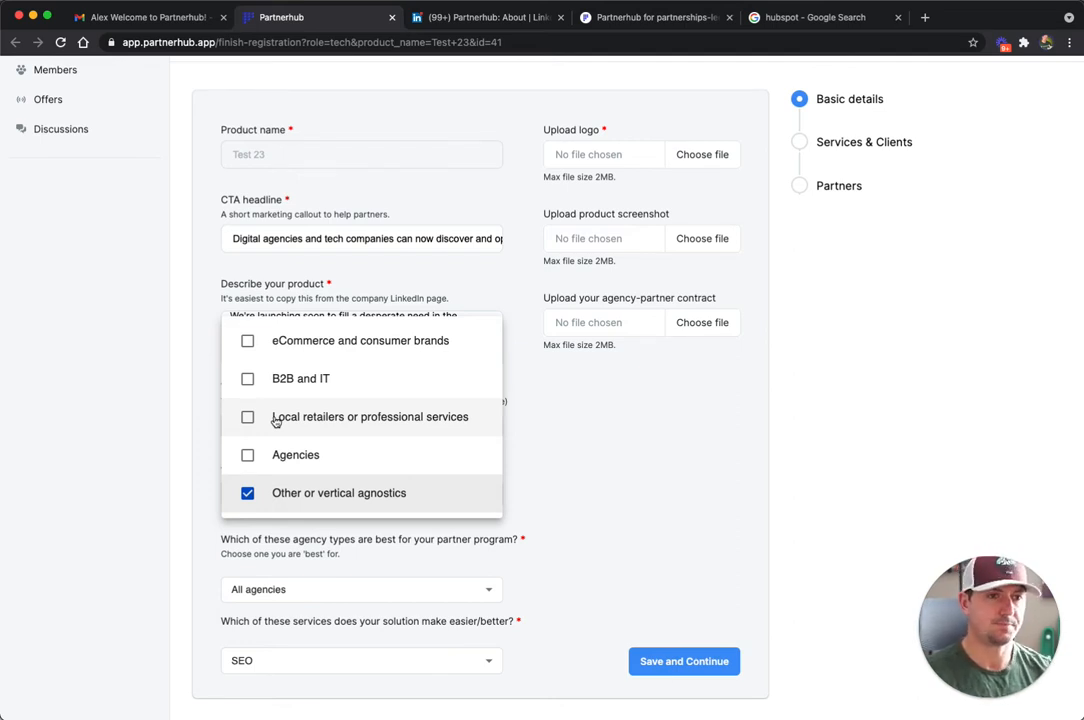
left_click(542, 489)
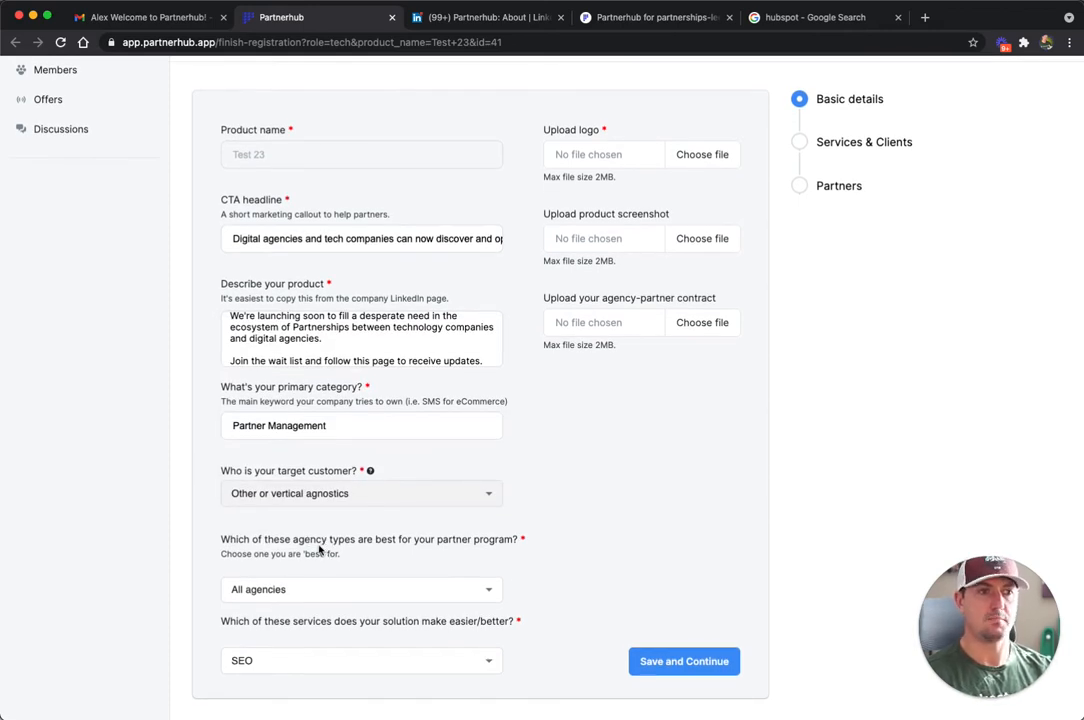
- Try adding "Local retailers or professional services" and "eCommerce and consumer brands" to the target customers
left_click(305, 595)
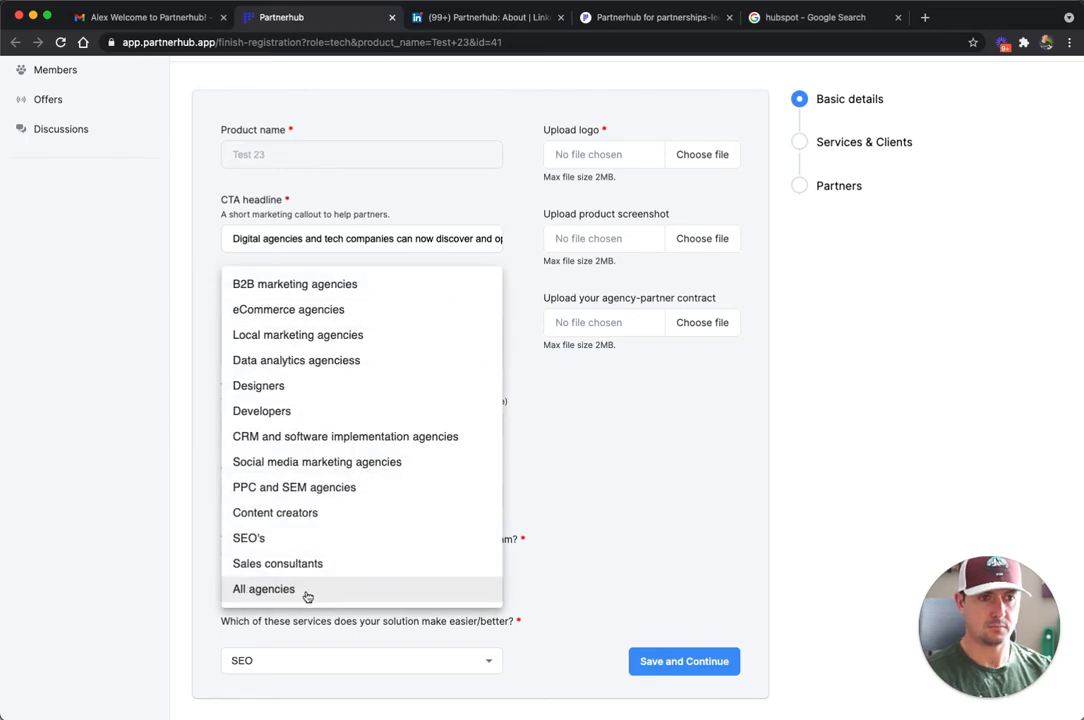
left_click(145, 569)
left_click(272, 496)
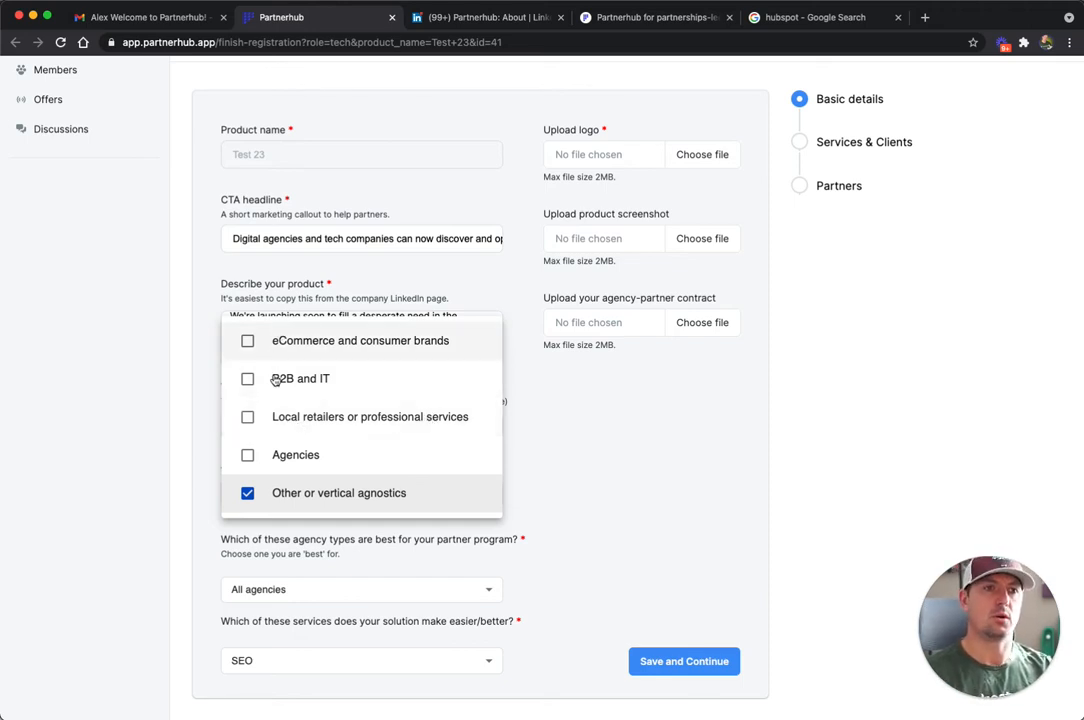
left_click(247, 418)
left_click(246, 342)
left_click(246, 343)
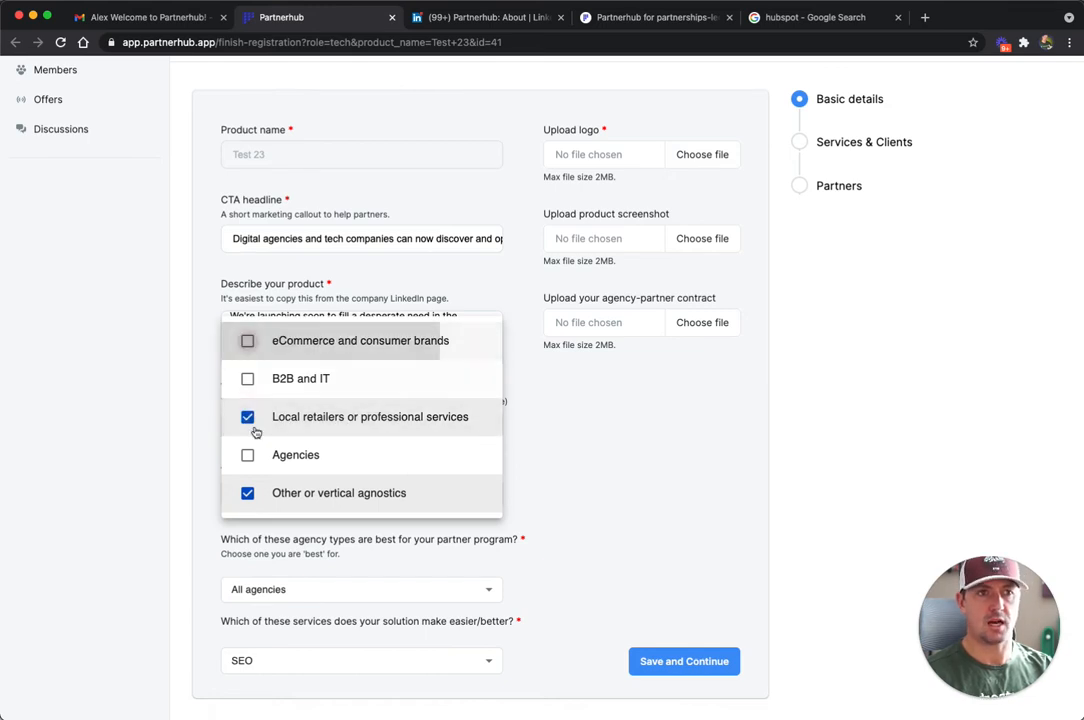
left_click(247, 419)
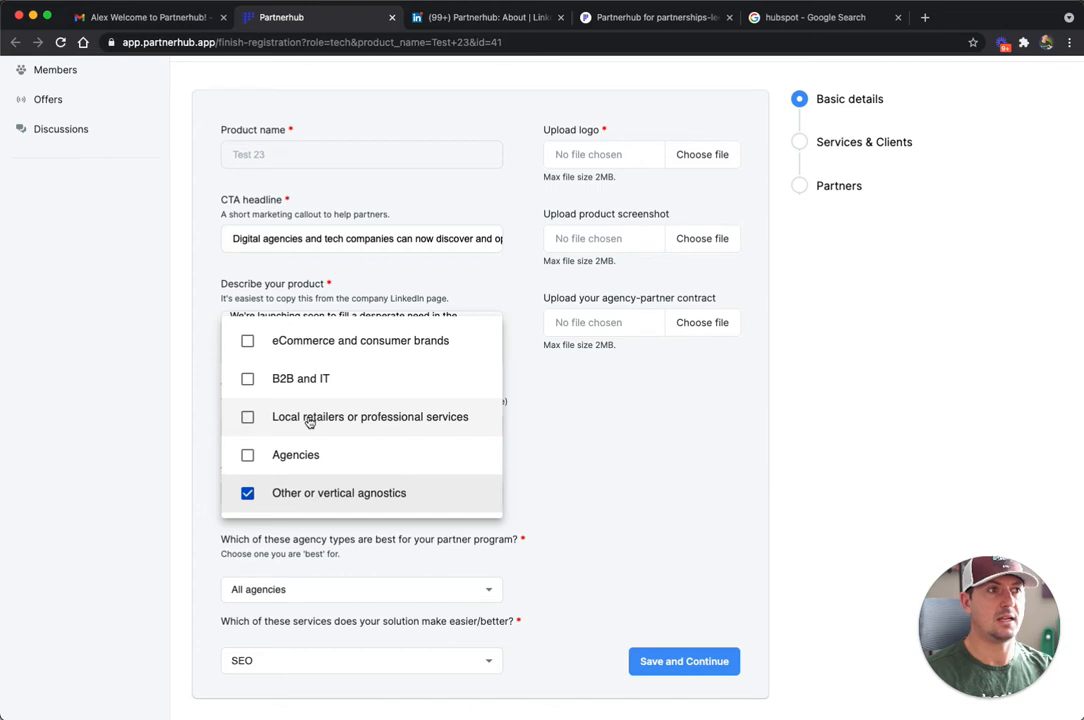
left_click(546, 440)
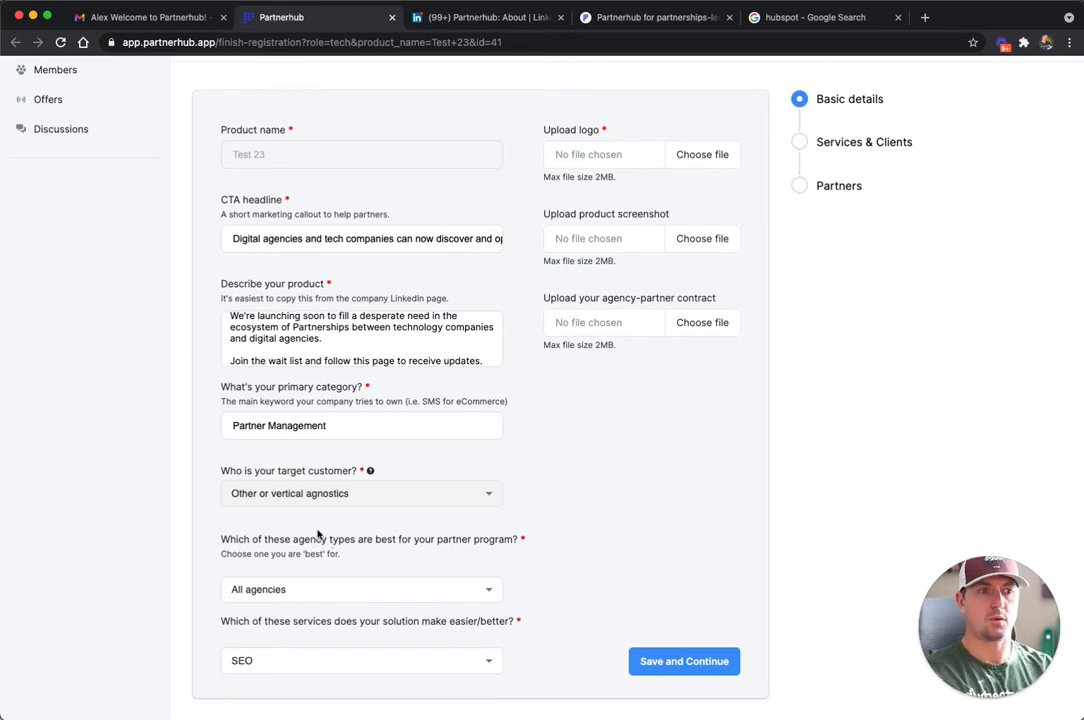
- Choose "All agencies" as the best agency type and "Any/all - our solution is supports operations, documents or bookkeeping" as the service made easier
left_click(321, 589)
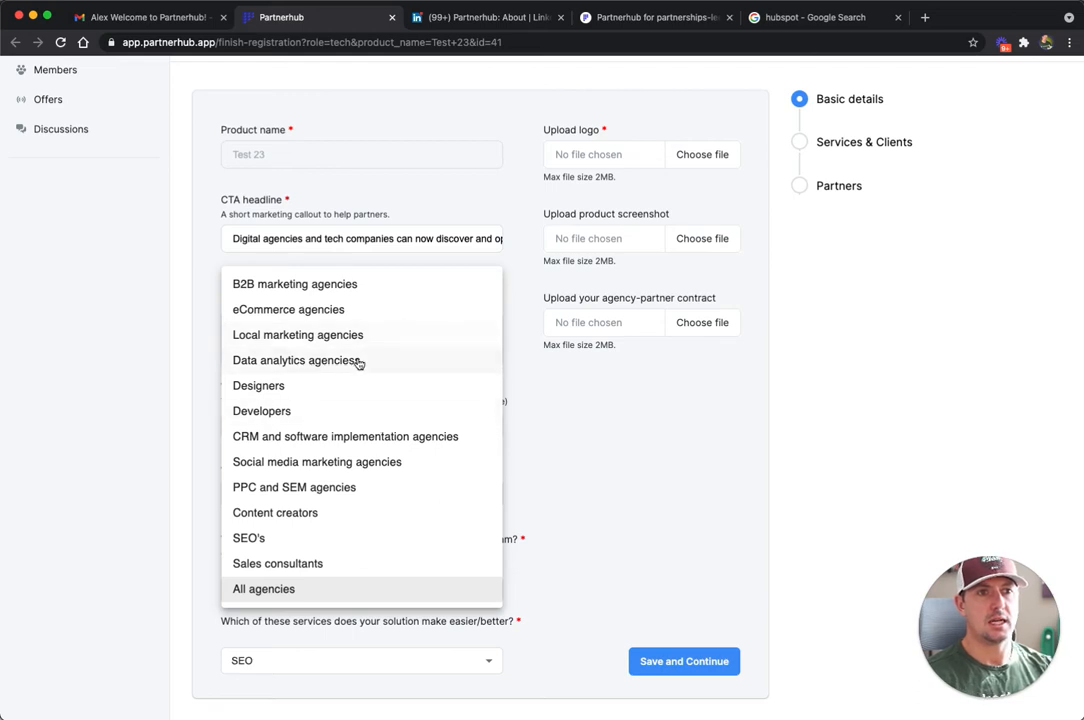
left_click(322, 596)
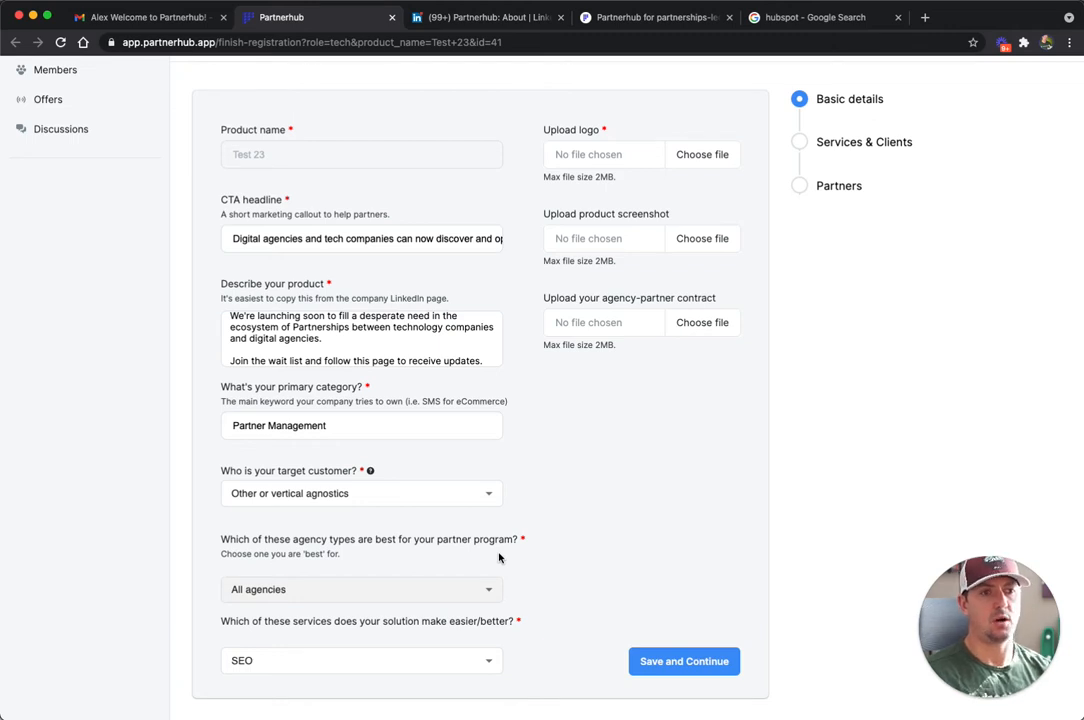
left_click(448, 590)
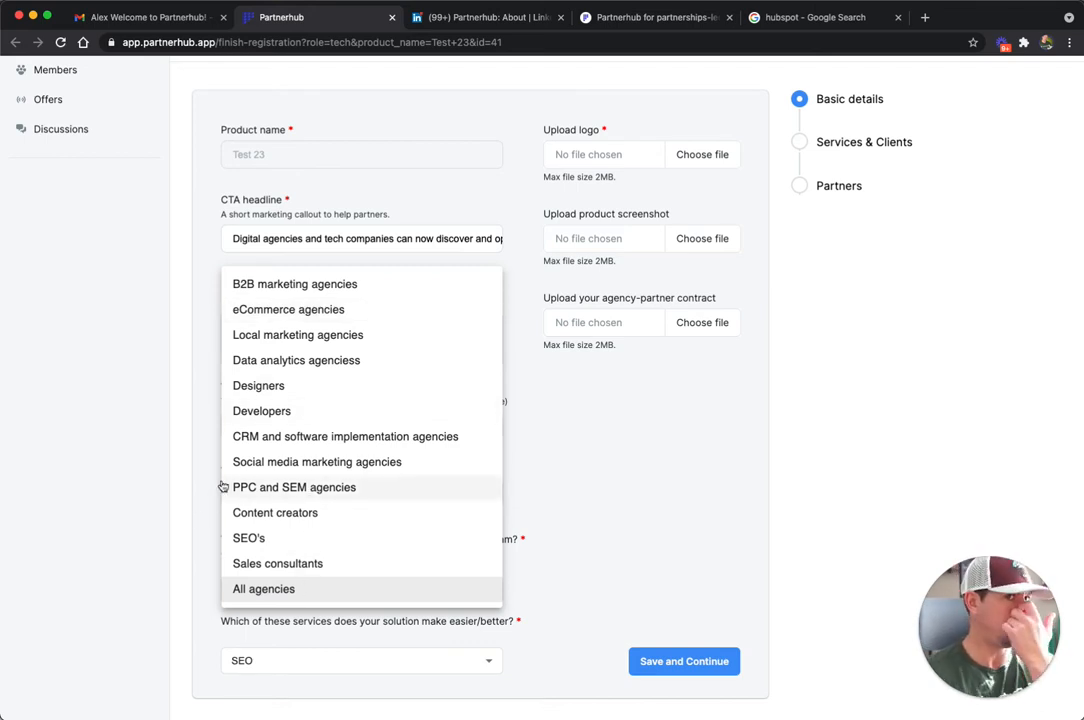
left_click(583, 549)
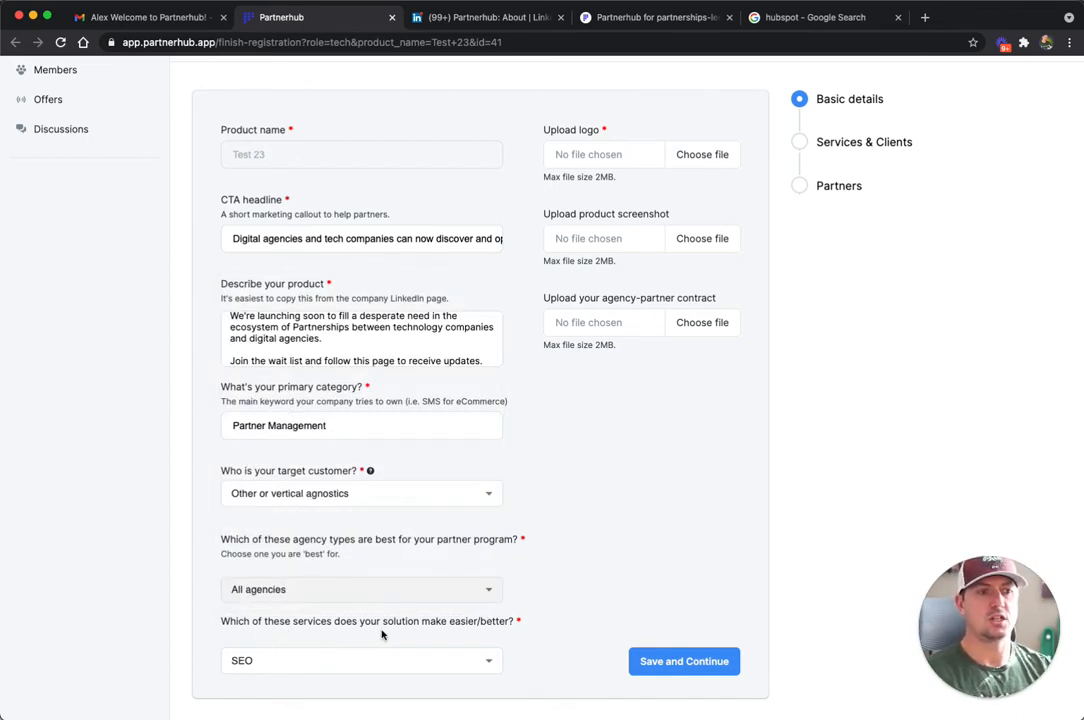
left_click(275, 662)
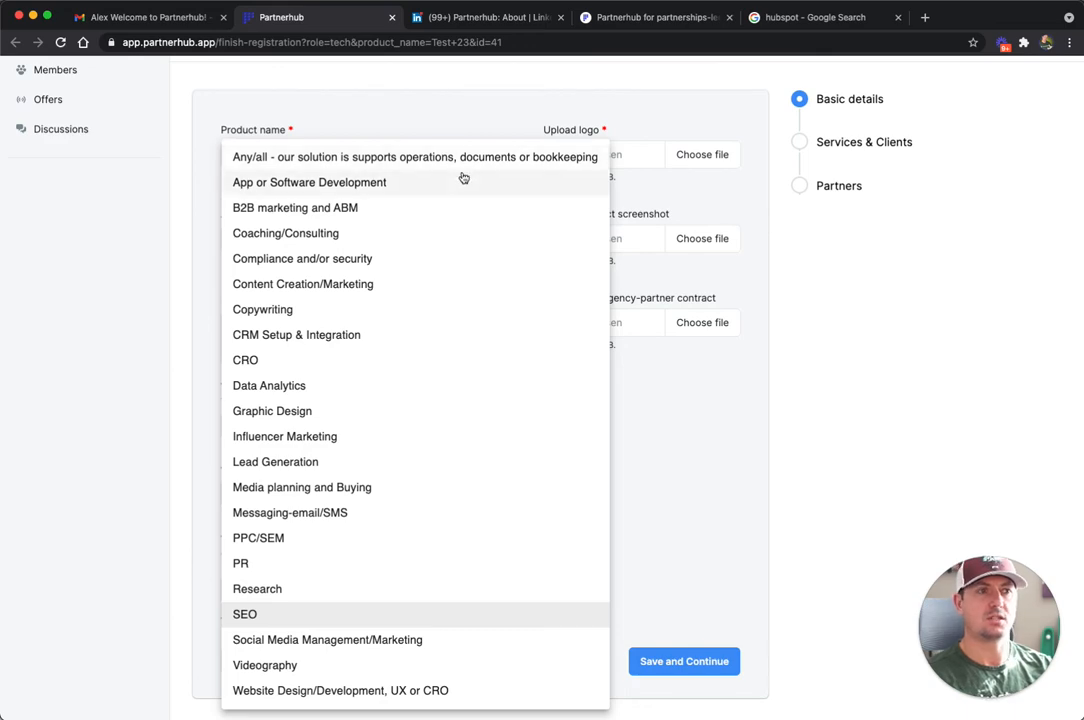
left_click(526, 161)
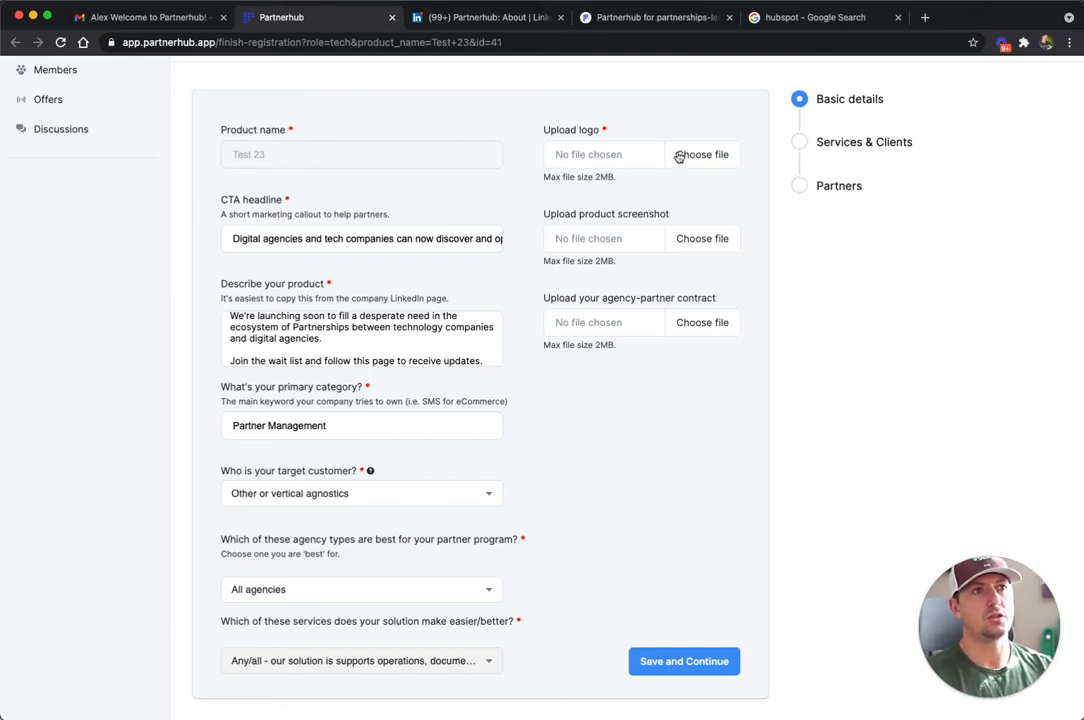
- Save the square logo from Partnerhub's LinkedIn page as the JPEG image "partnerhub square" in the Partnerprograms Logos folder
left_click(507, 20)
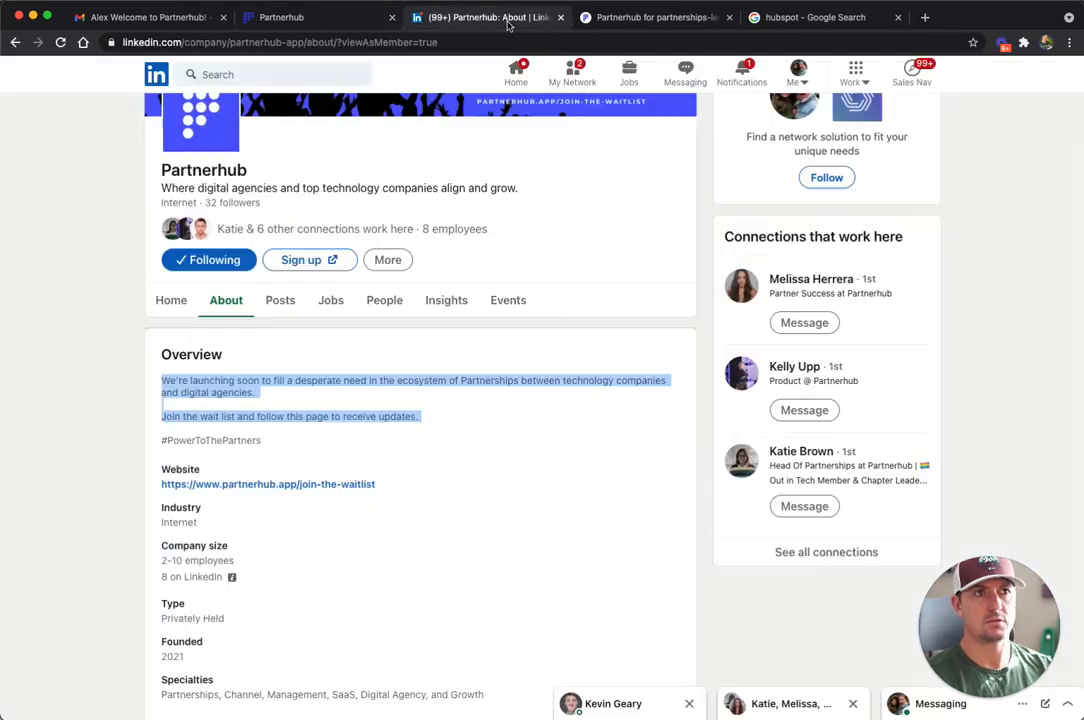
left_click(110, 243)
scroll(110, 243, "up", 3)
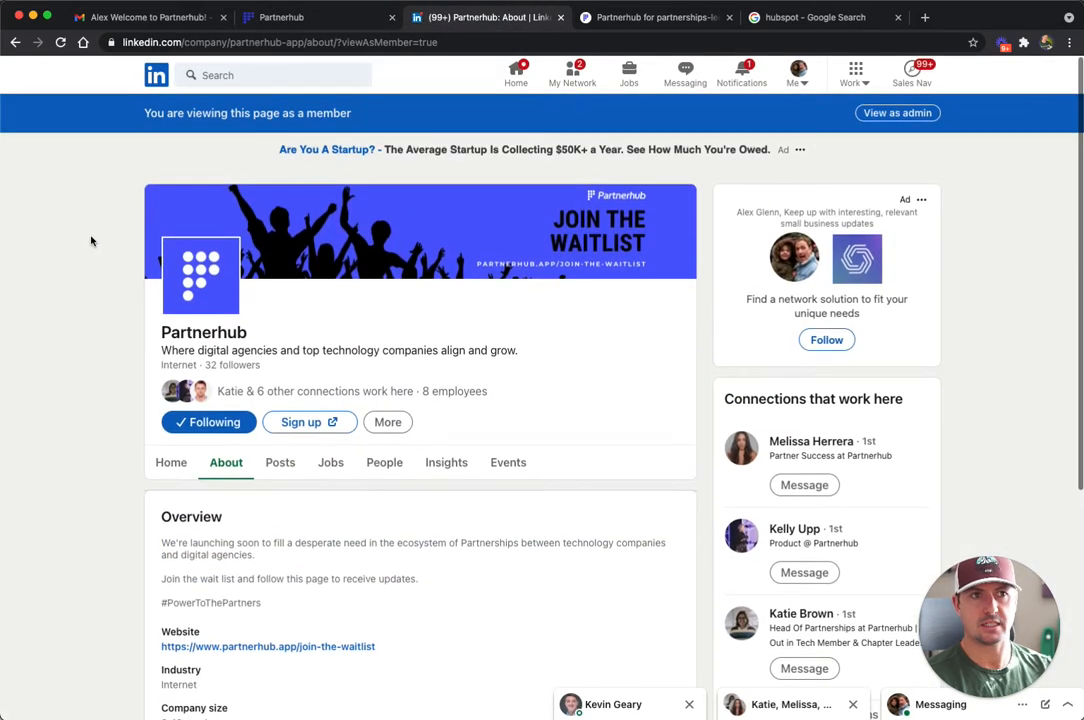
right_click(207, 270)
left_click(258, 302)
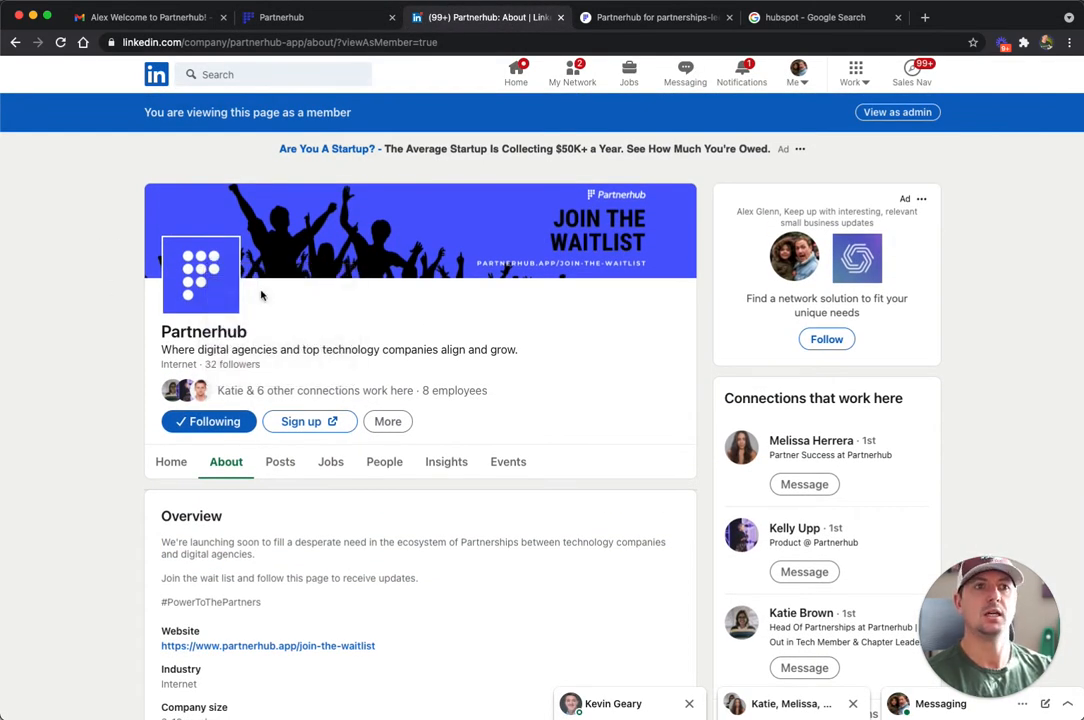
type("par")
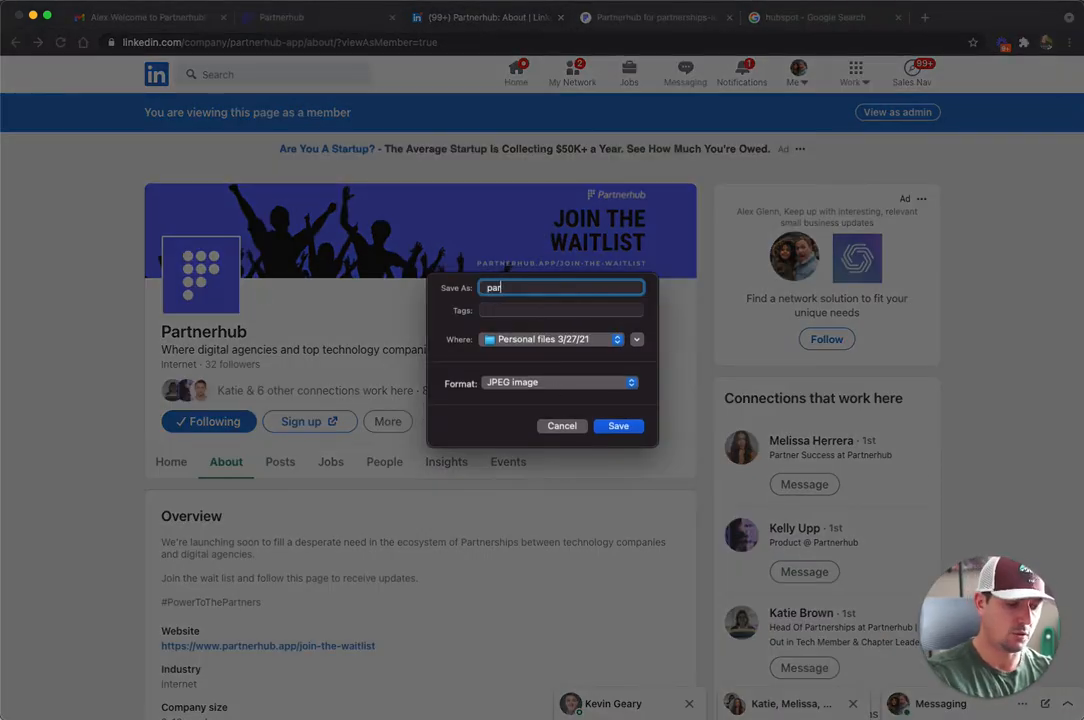
type("tnerhub ")
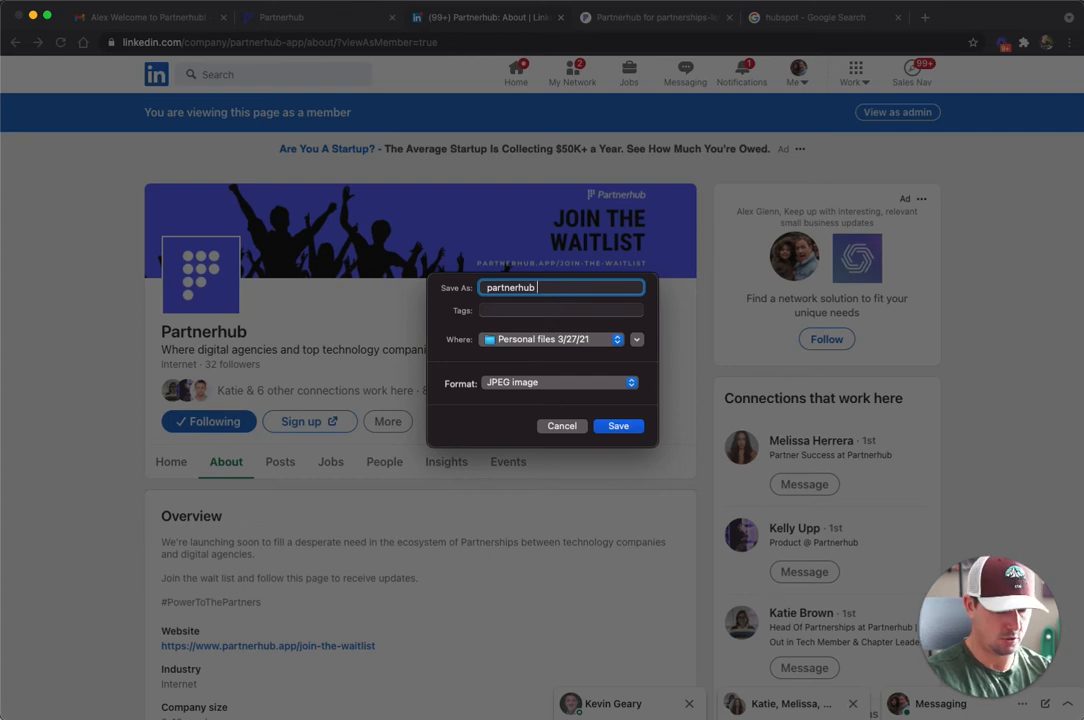
type("square")
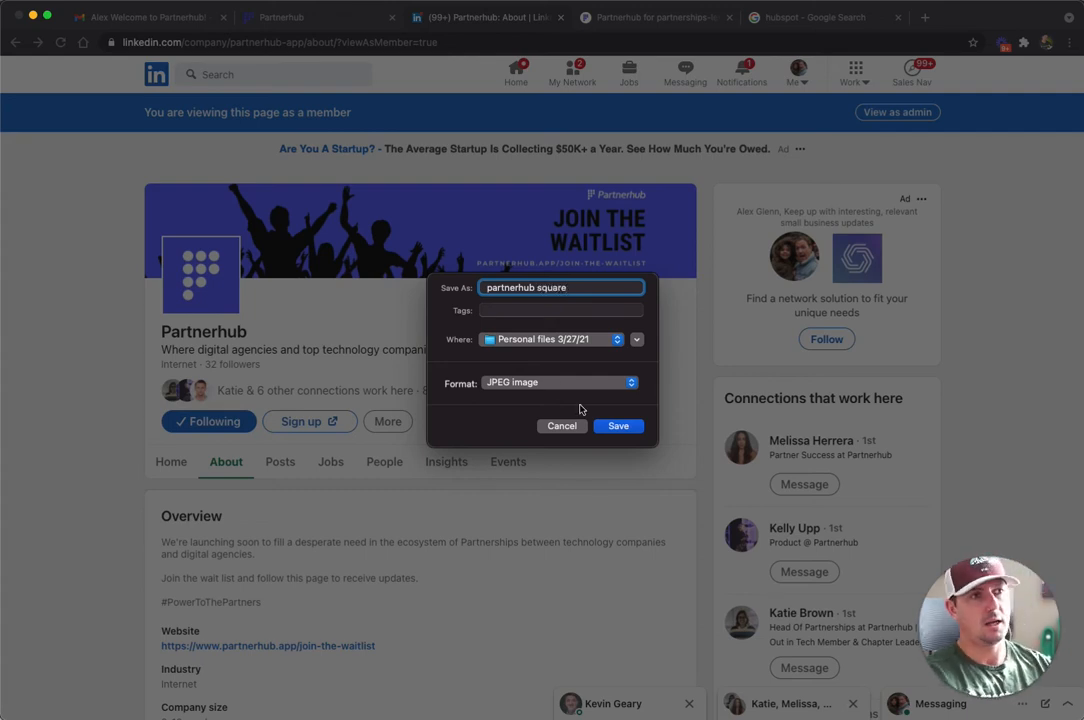
left_click(555, 339)
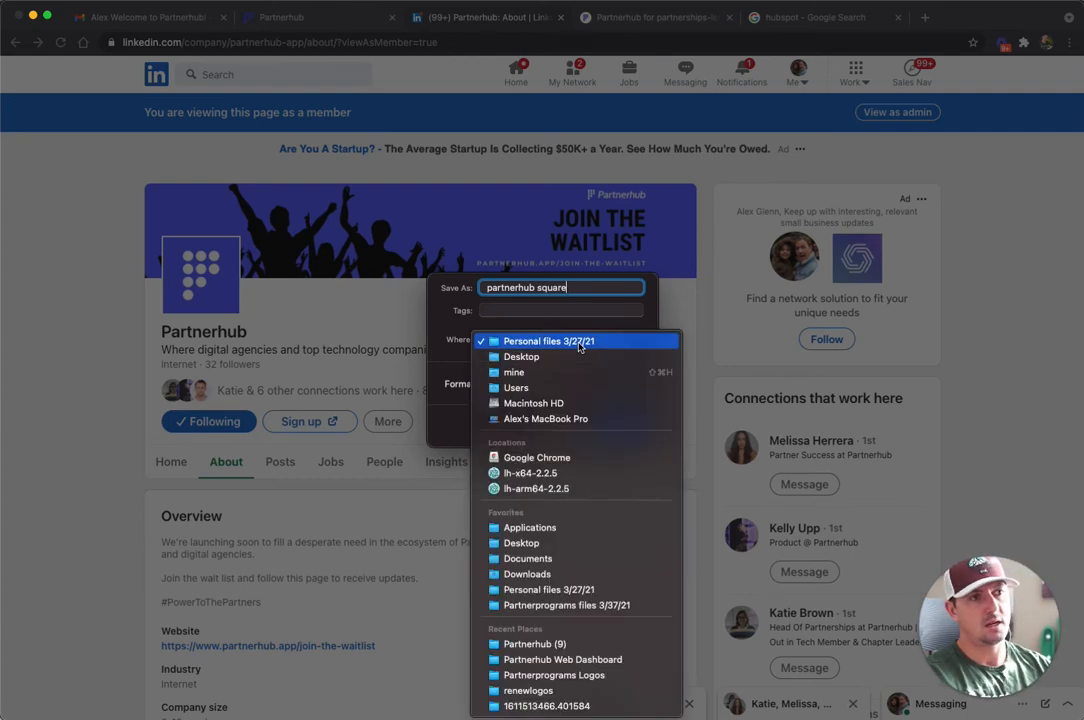
left_click(606, 675)
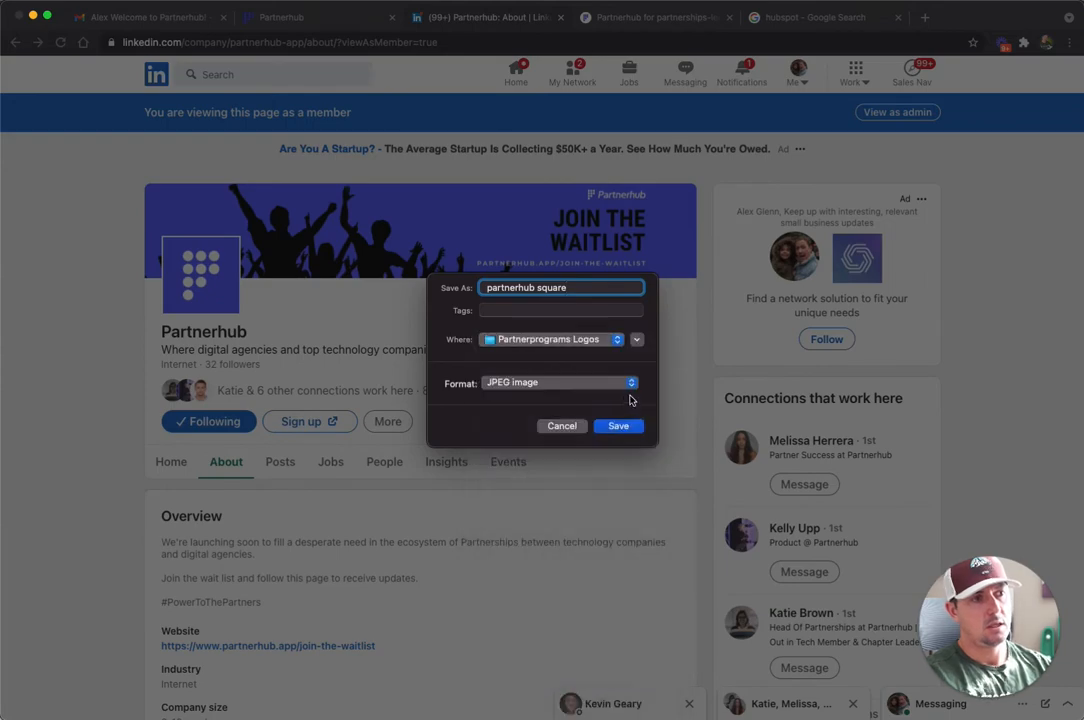
left_click(619, 428)
- Return to the Partnerhub profile form, search the computer for "square" and upload partnerhub square.jpeg as the logo
left_click(275, 20)
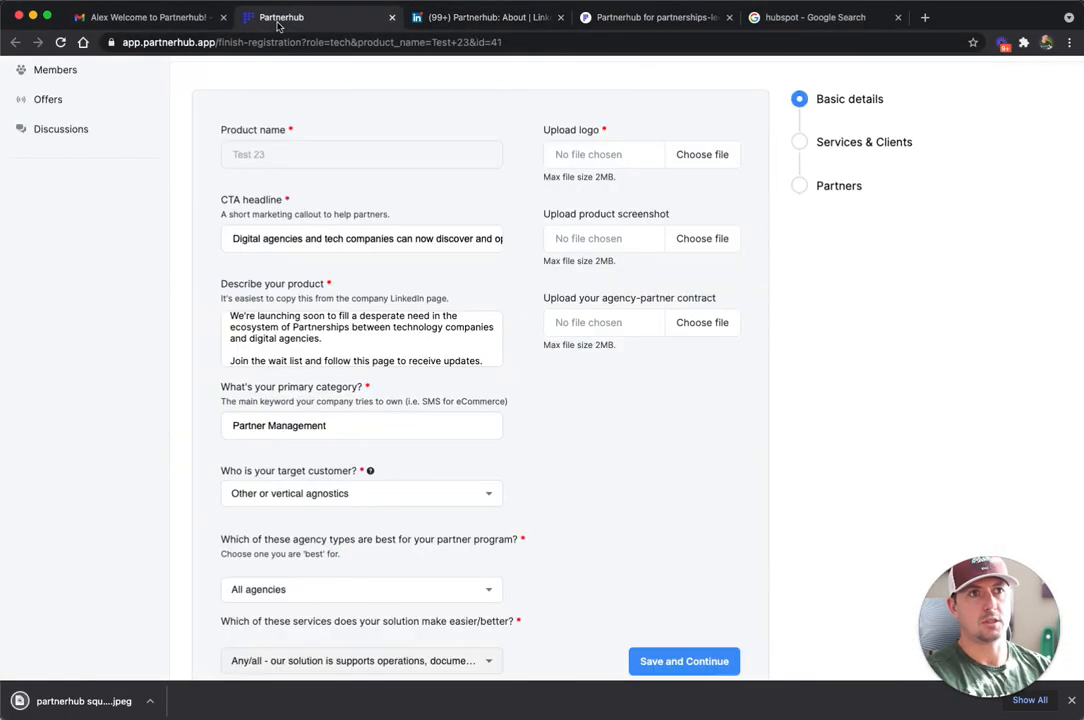
left_click(721, 155)
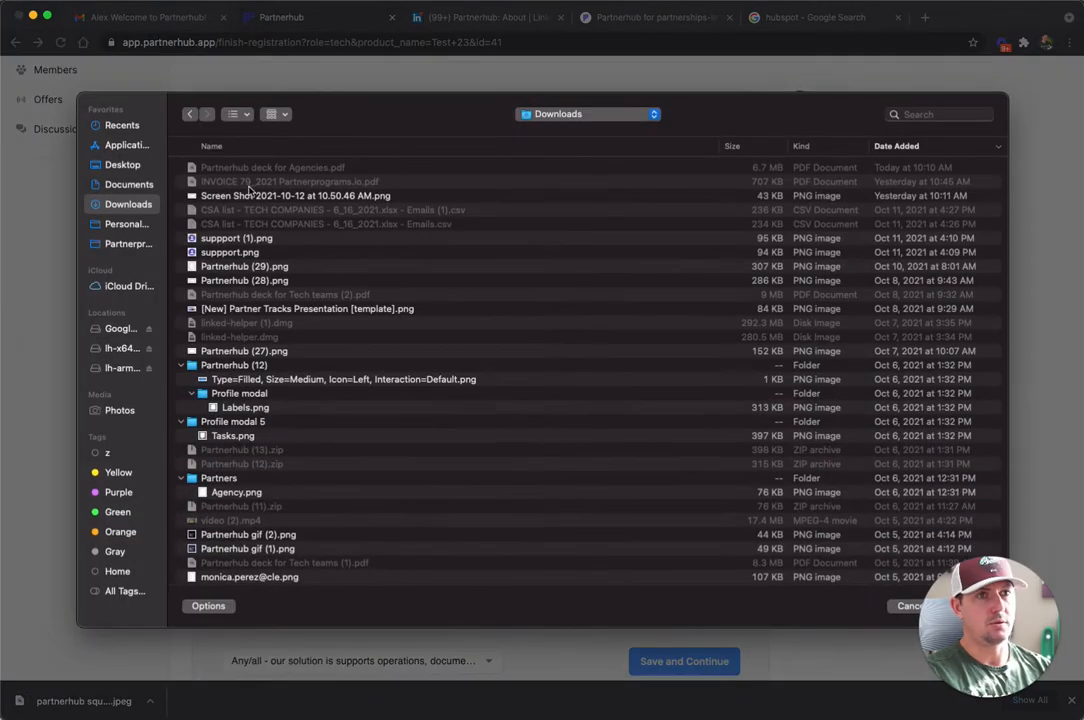
left_click(133, 243)
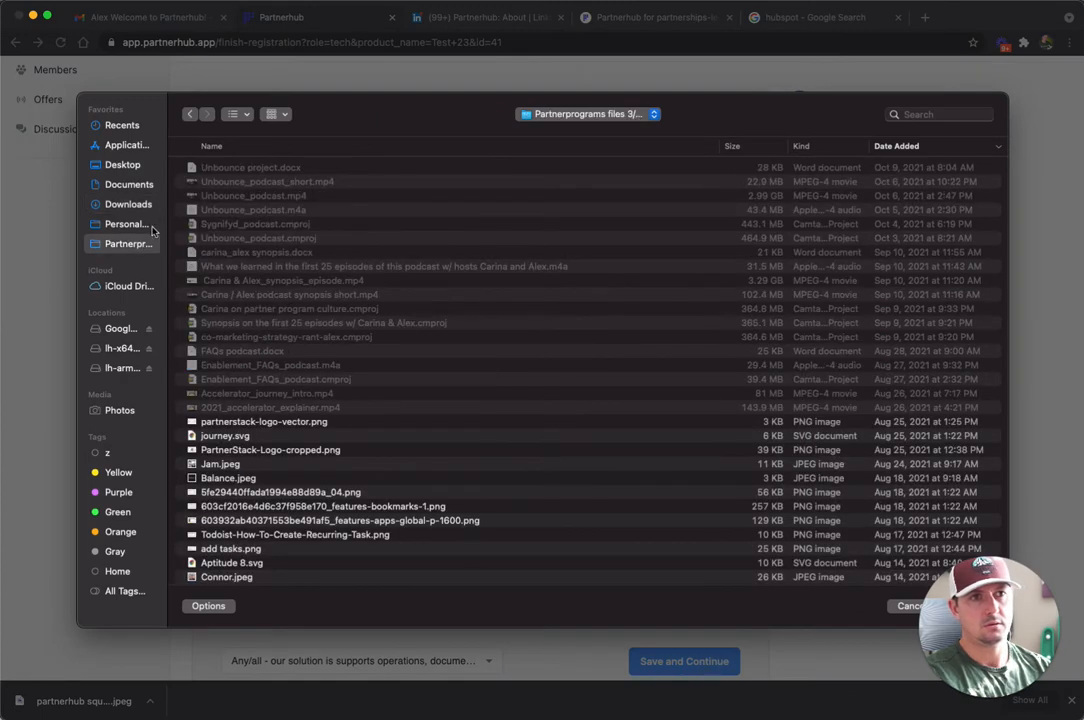
left_click(139, 227)
left_click(124, 208)
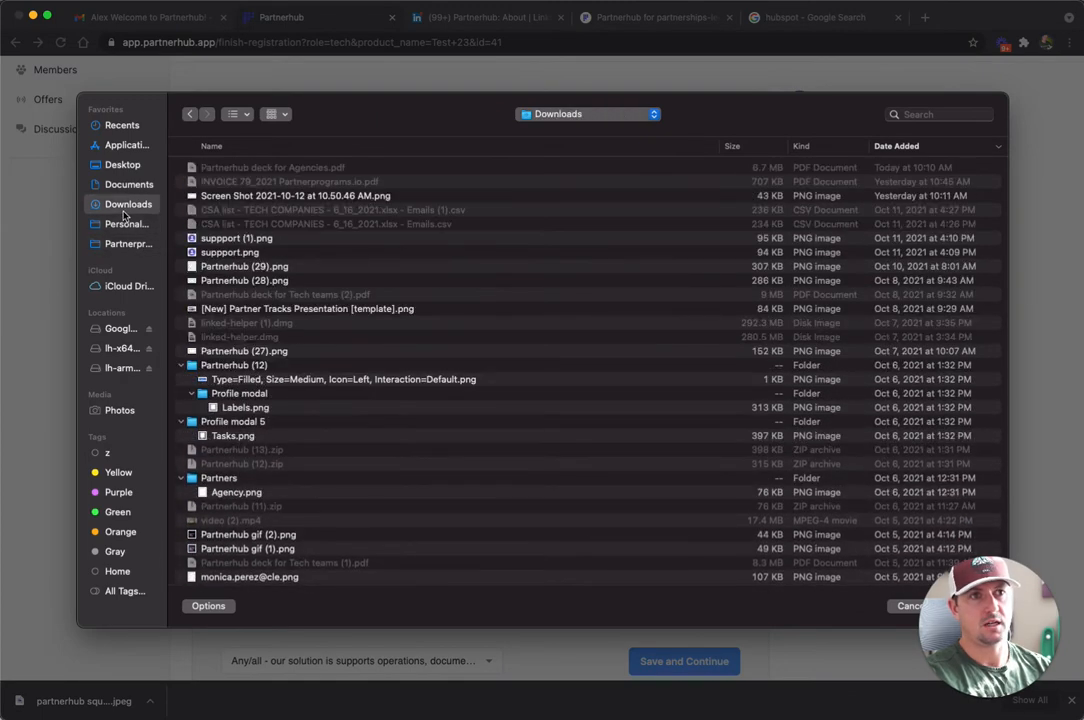
left_click(912, 116)
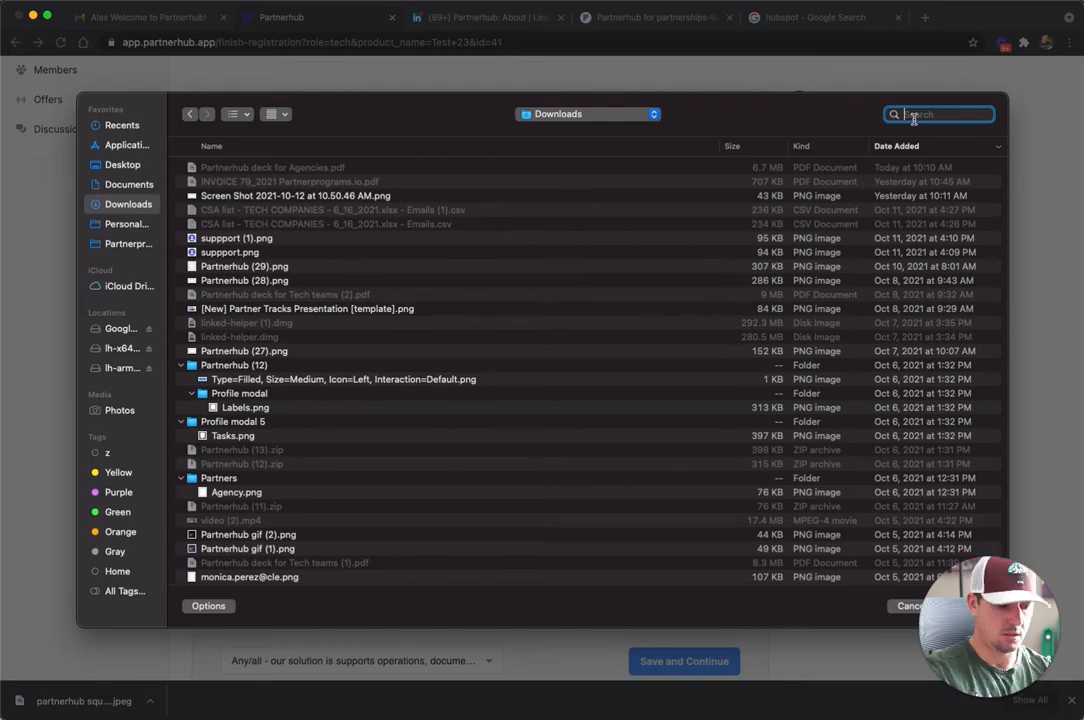
type("square")
key("Return")
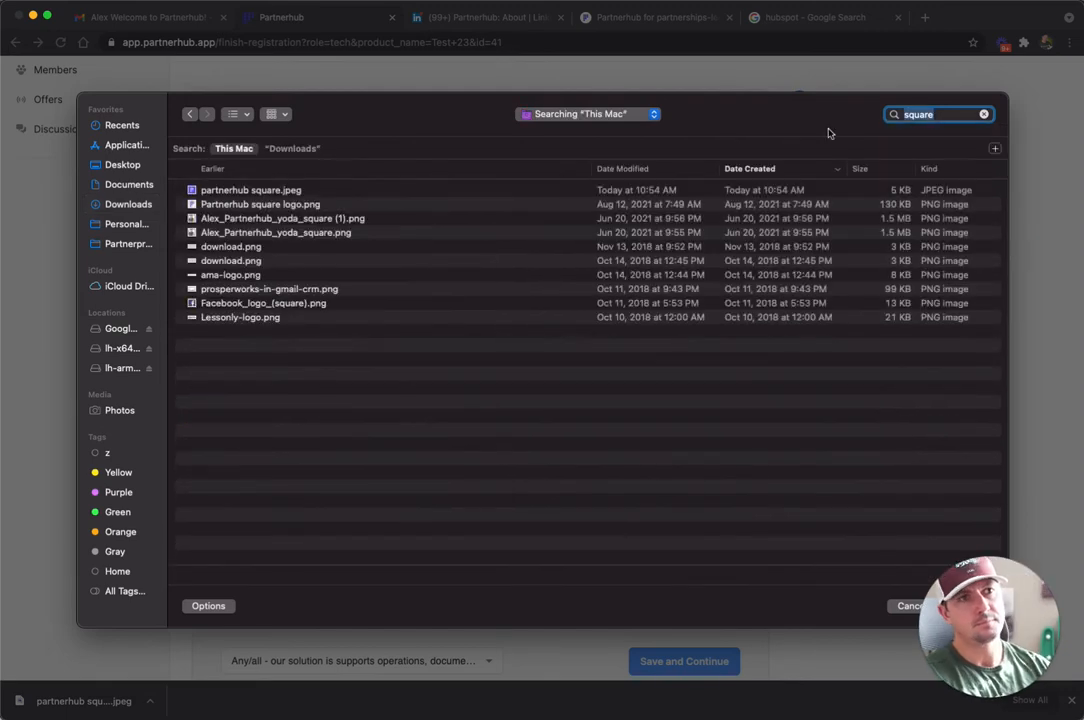
double_click(245, 190)
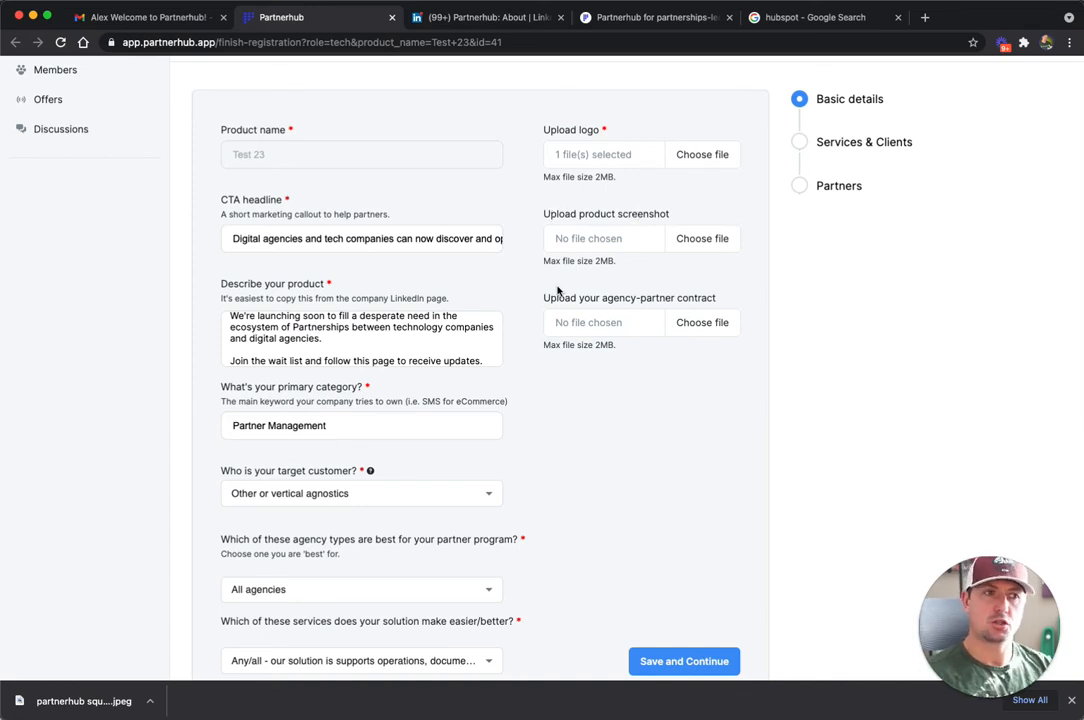
- Dismiss the browser's download bar, save the Basic details and continue to Services & Clients
left_click_drag(770, 302, 603, 297)
left_click(658, 424)
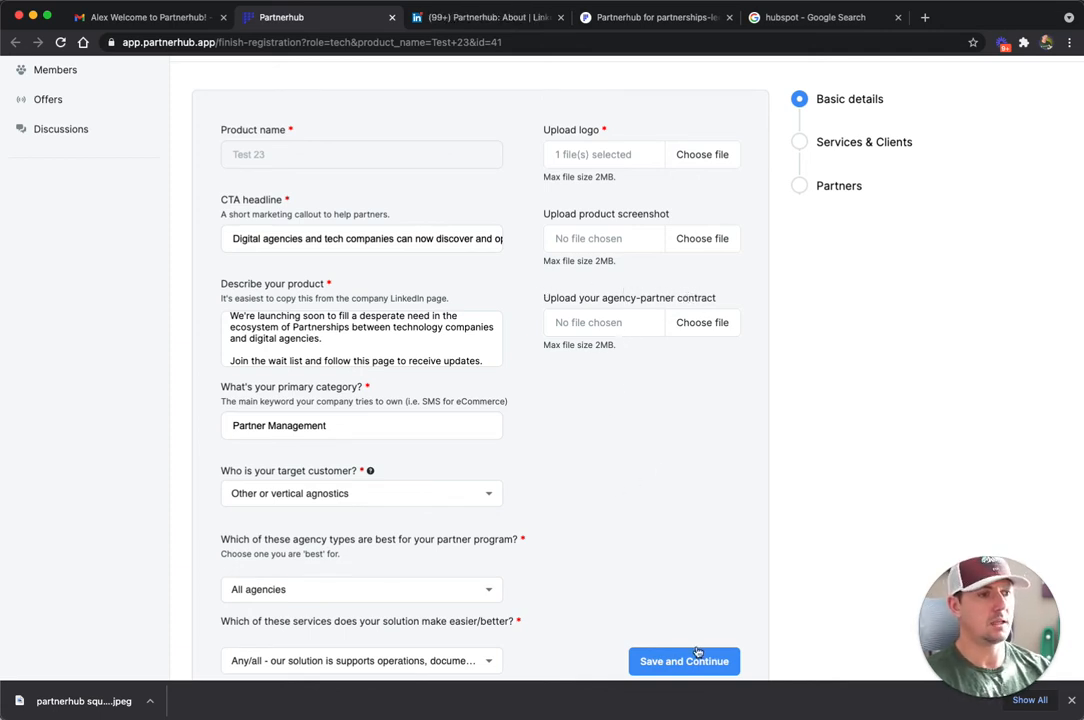
left_click(1072, 701)
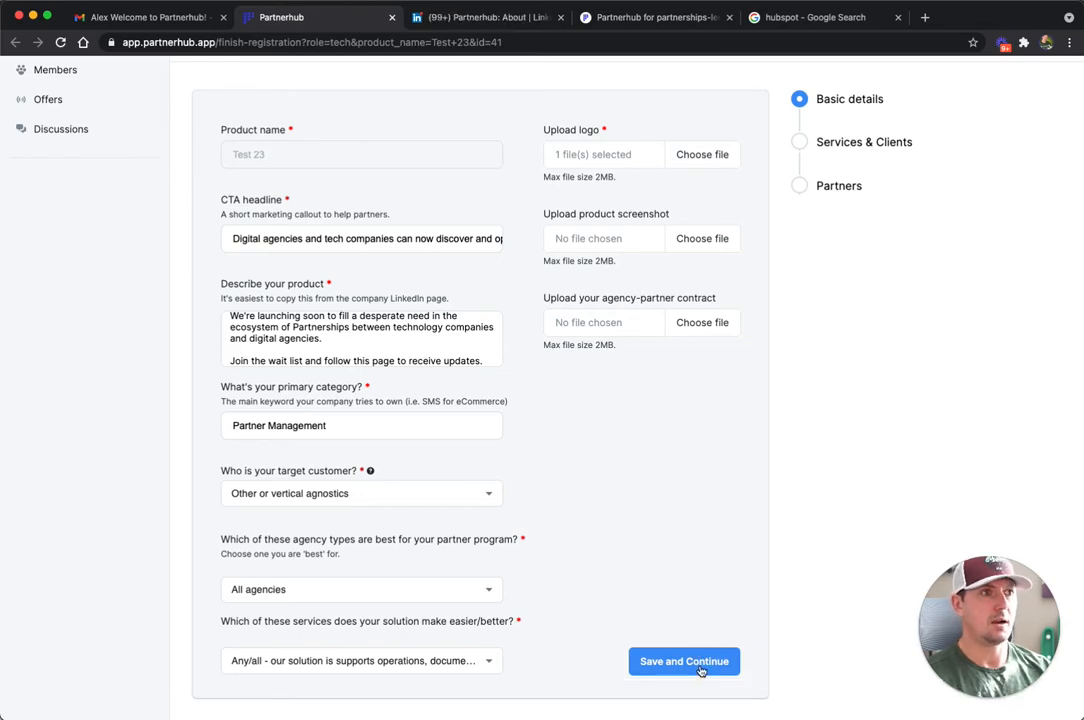
left_click(698, 667)
- Select Startups/SMBs, Mid-market and Enterprise as the clients / users size
scroll(636, 416, "up", 2)
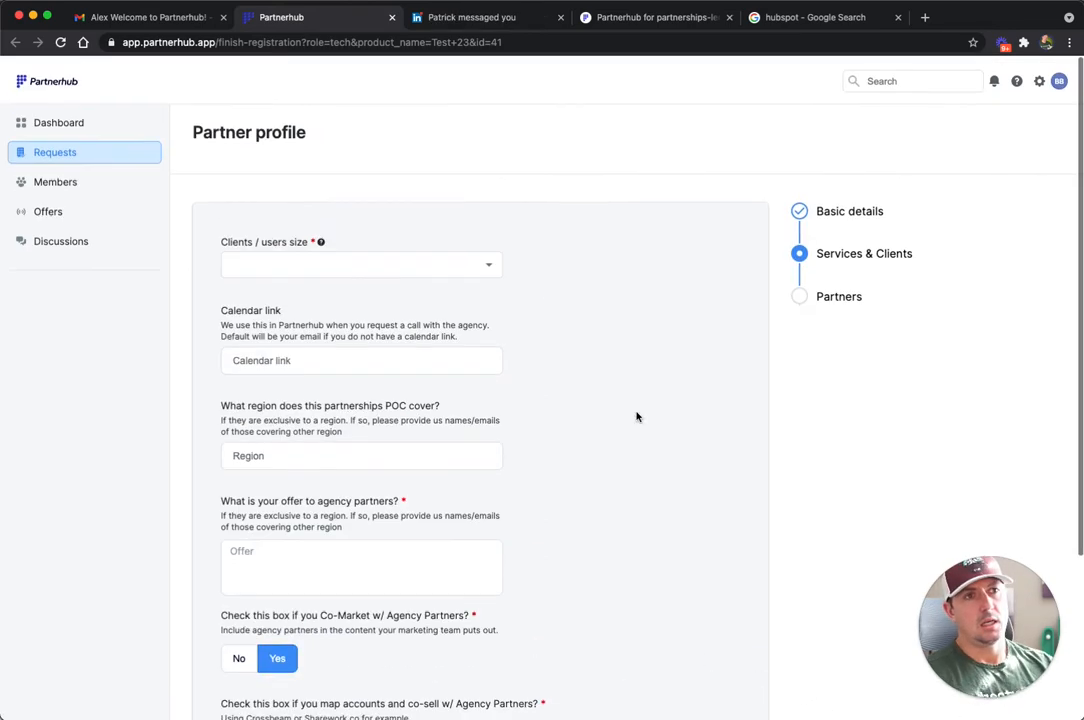
left_click(268, 272)
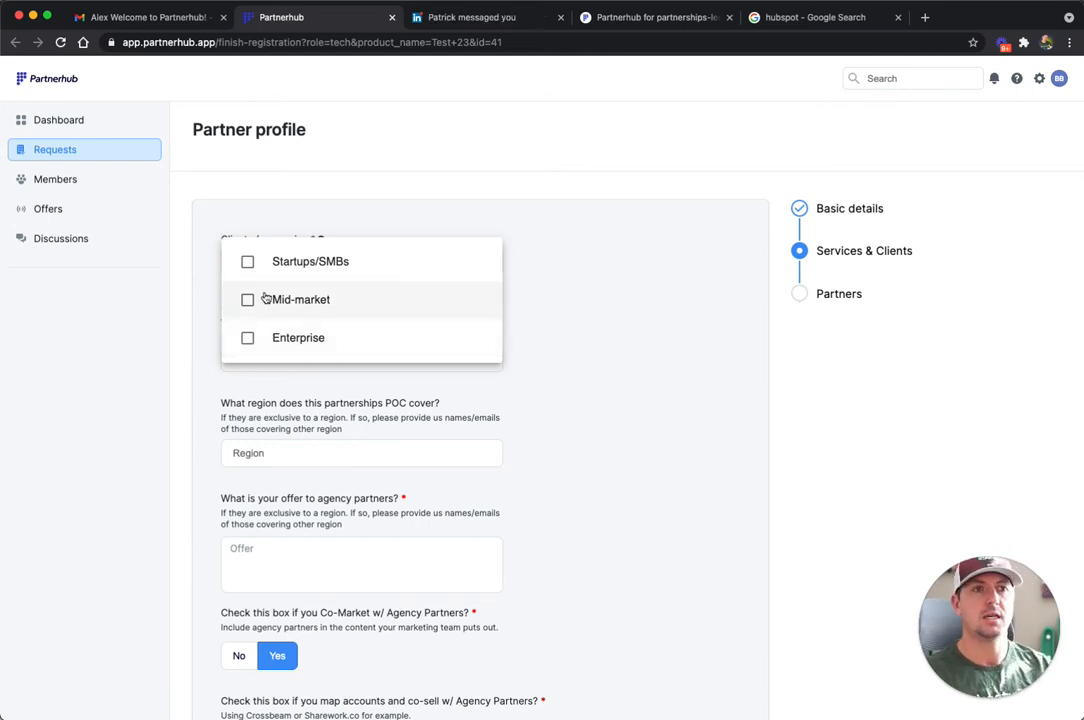
left_click(248, 263)
left_click(248, 310)
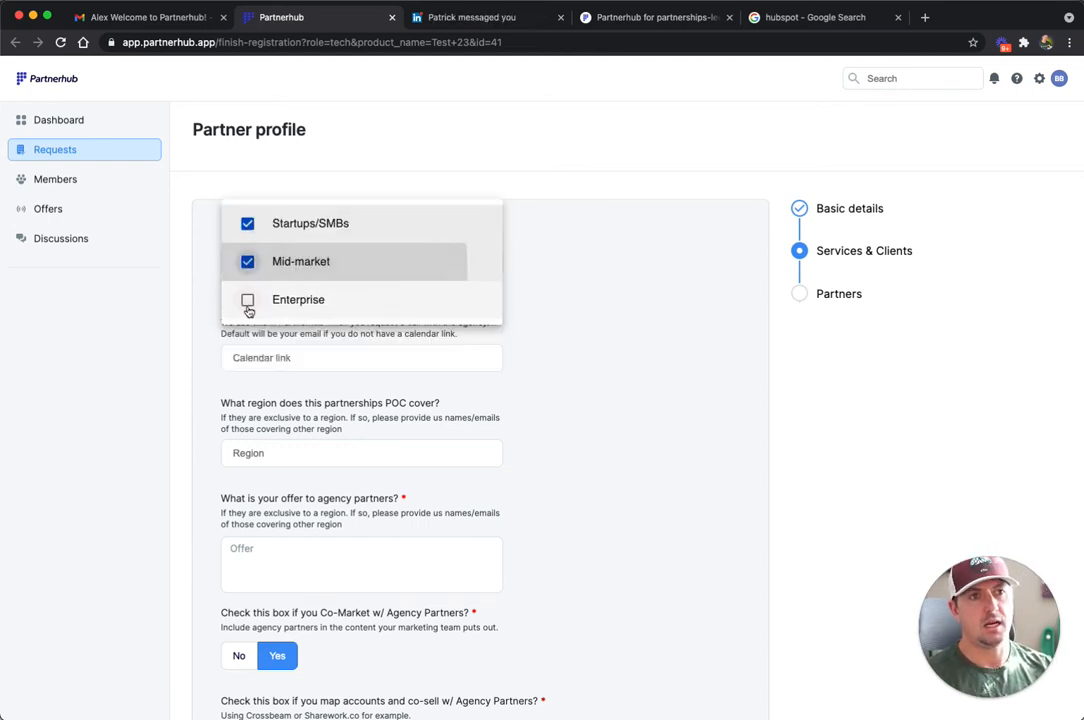
left_click(247, 301)
left_click(615, 293)
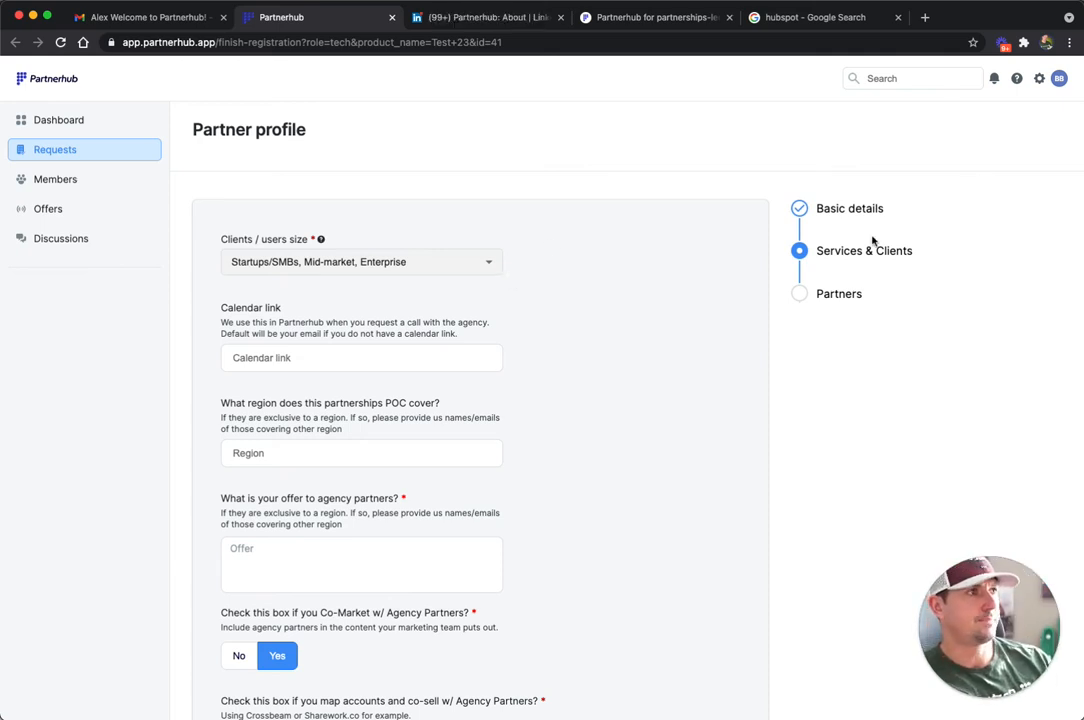
- Enter calendly.com as the calendar link of the partner profile
left_click(362, 452)
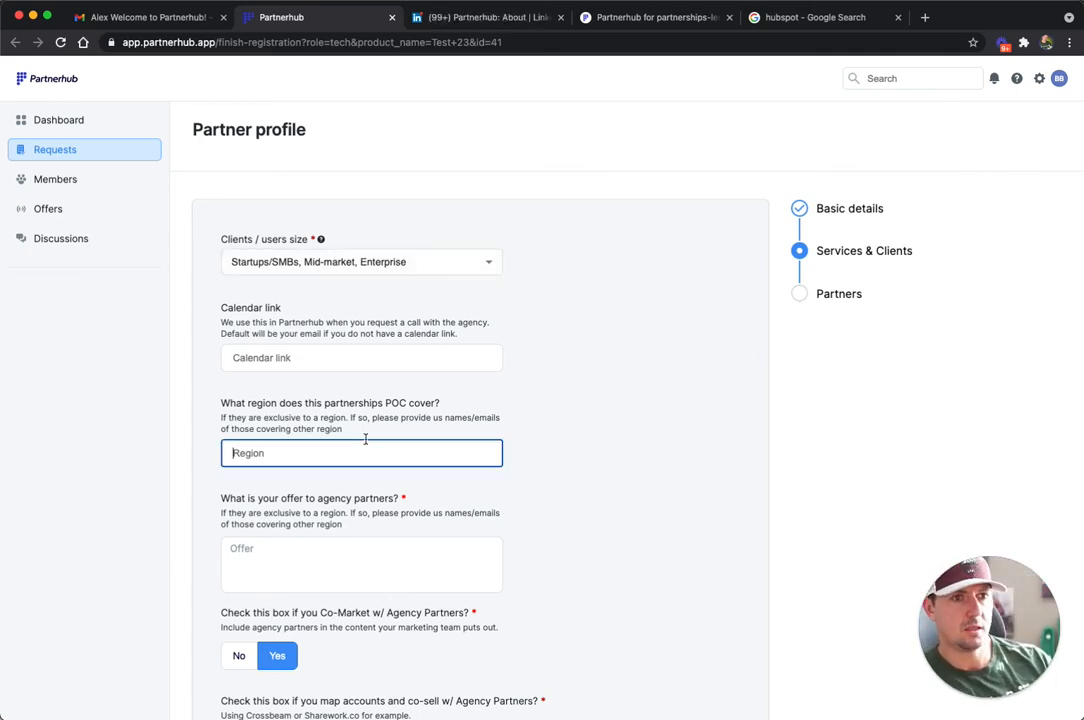
left_click(379, 366)
type("calendly.com")
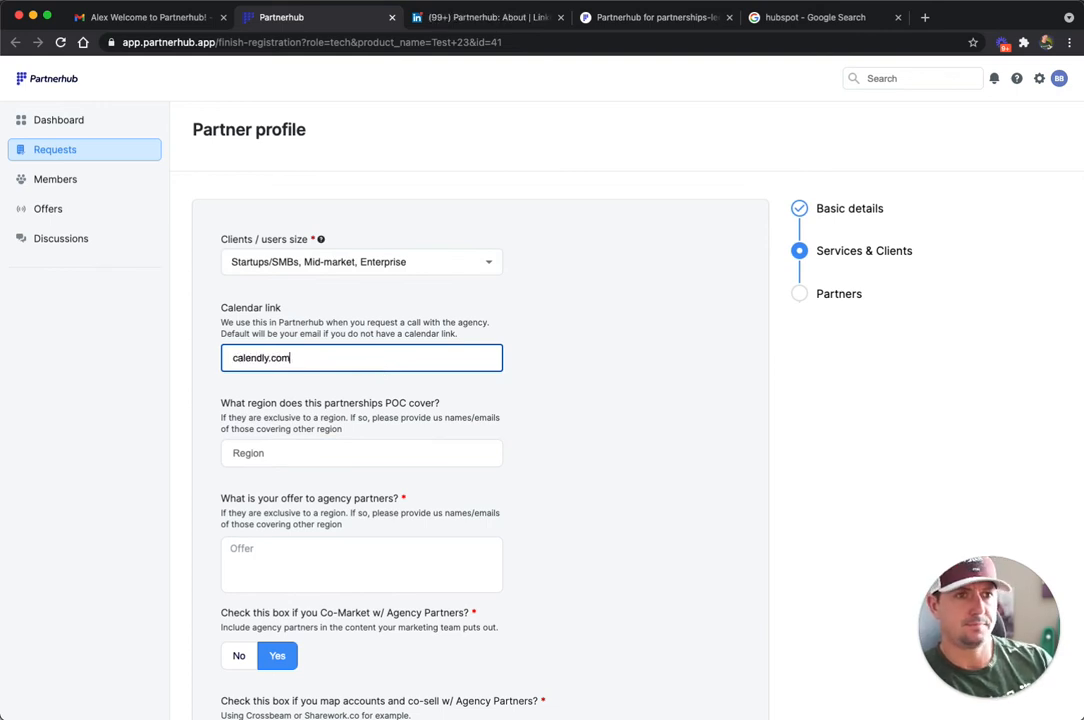
- Enter "Global" as the region covered by the partnerships POC
key("Tab")
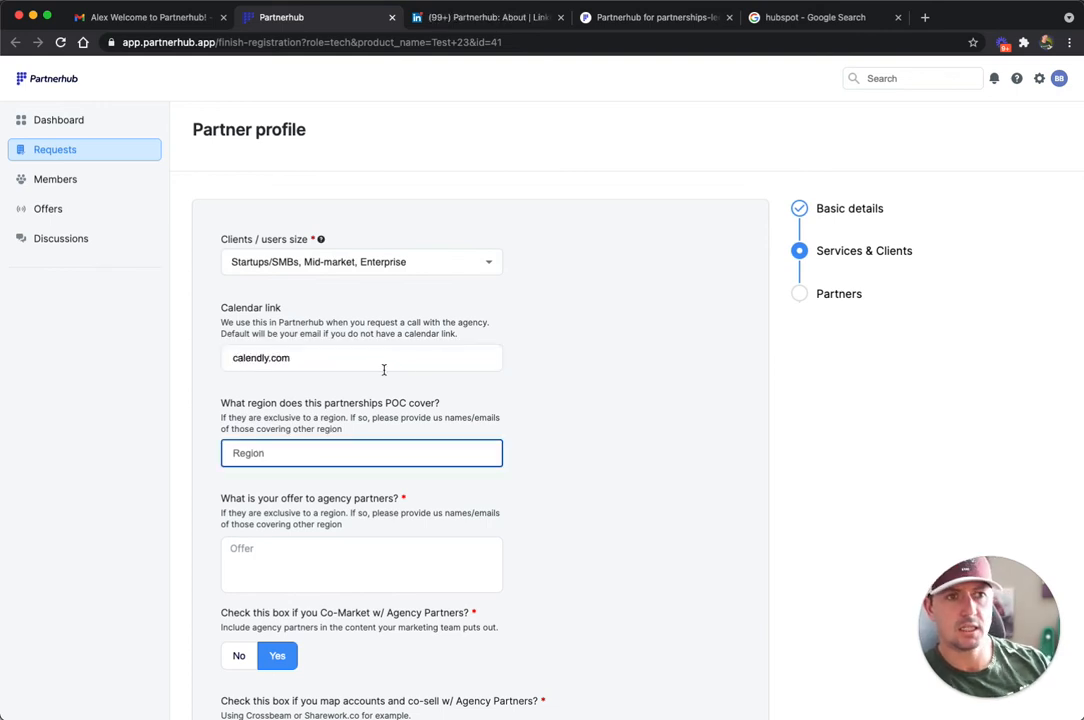
scroll(420, 365, "down", 2)
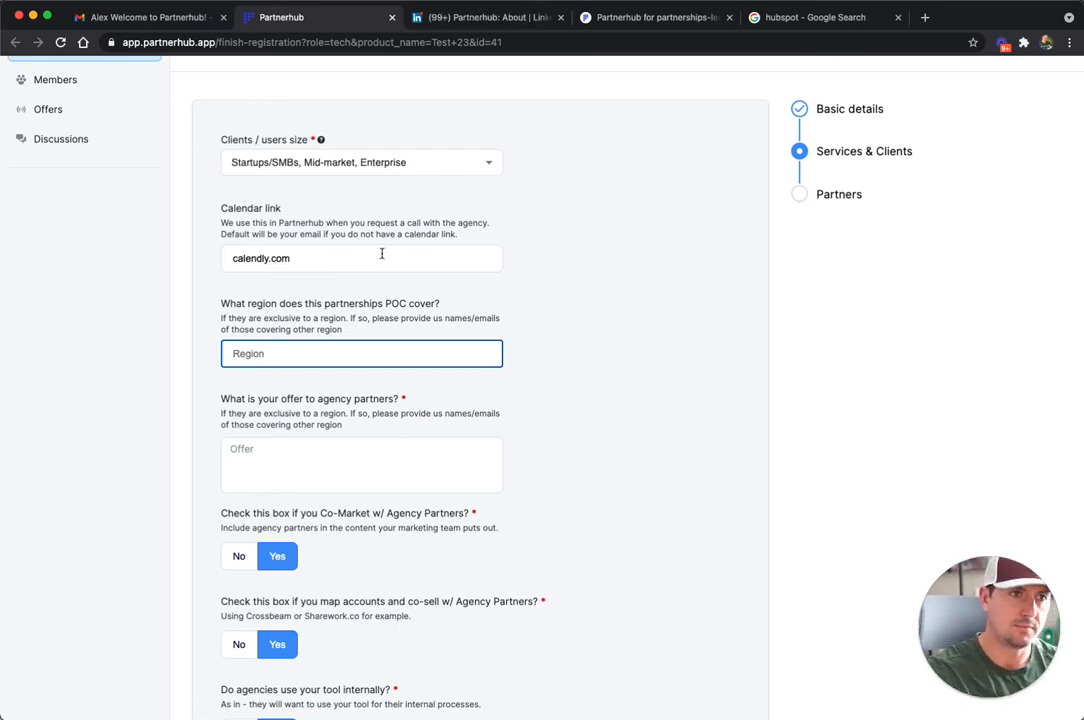
type("Gl")
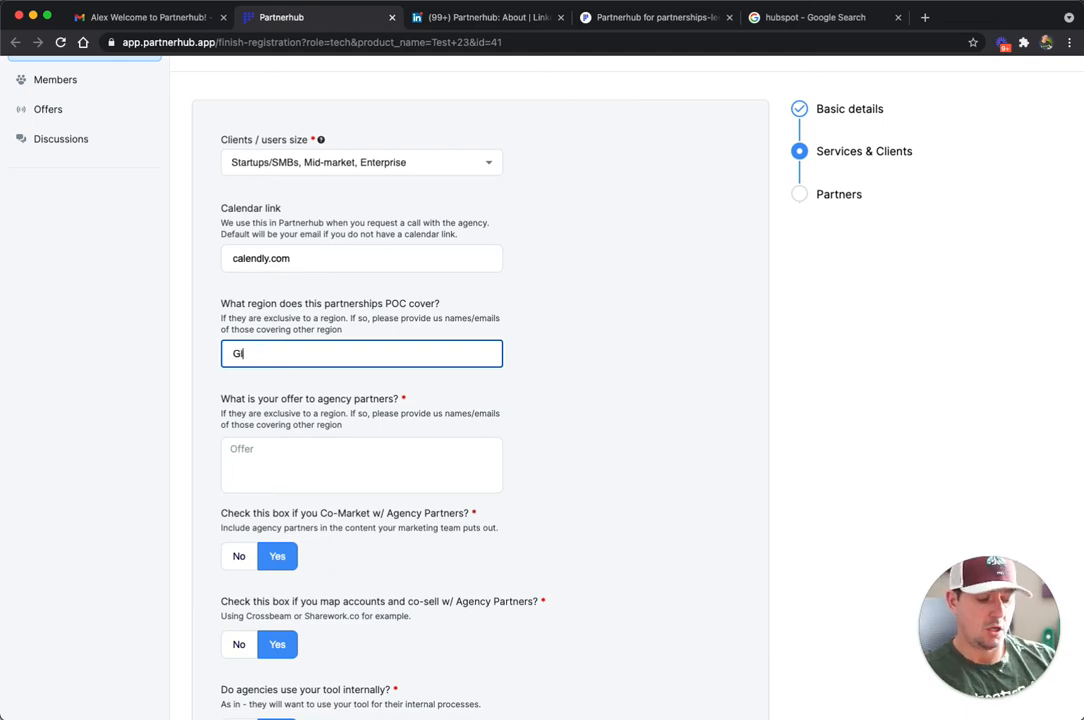
type("obal")
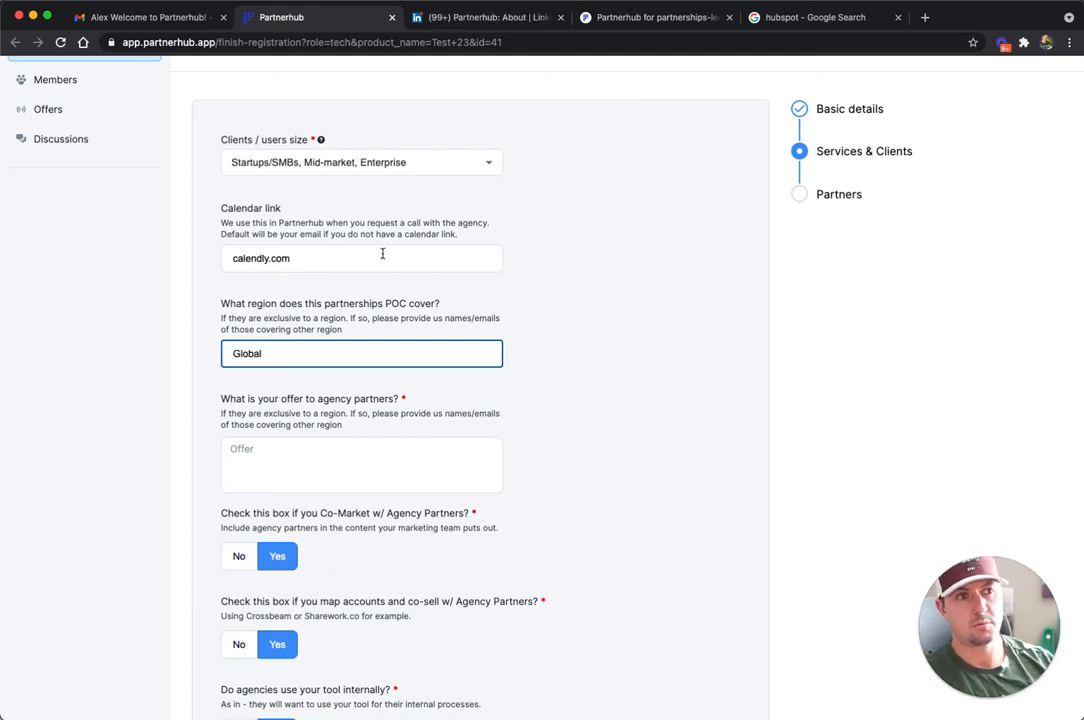
left_click(578, 319)
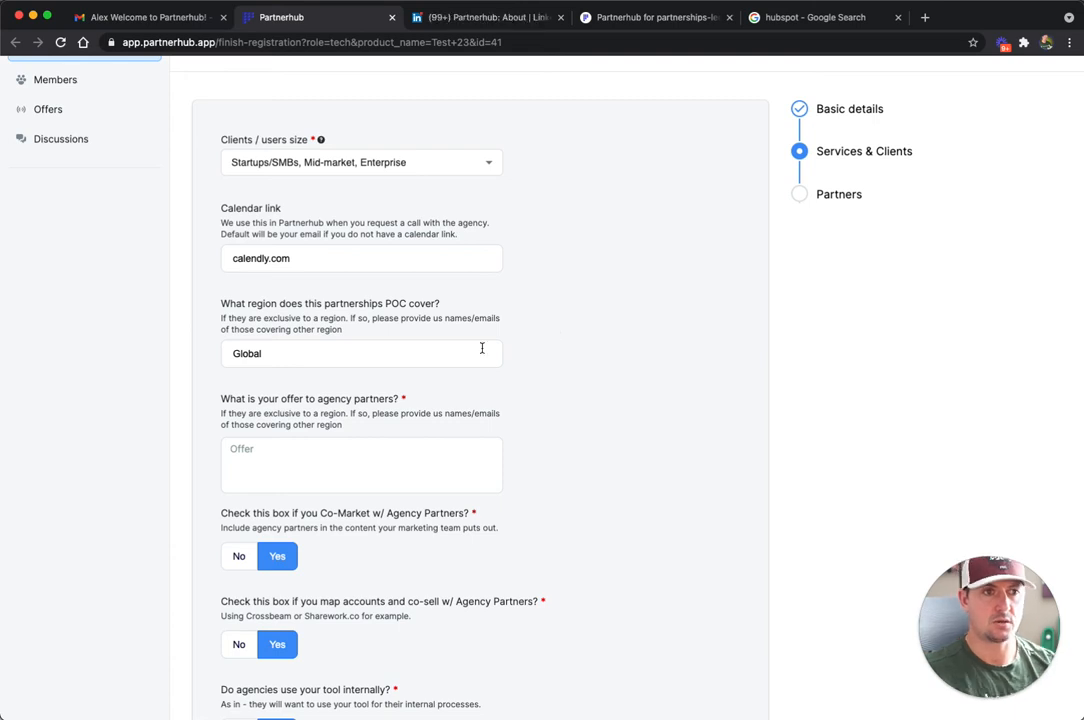
- Enter "Incentives for agencies:" as the offer to agency partners
scroll(254, 370, "down", 2)
left_click(267, 376)
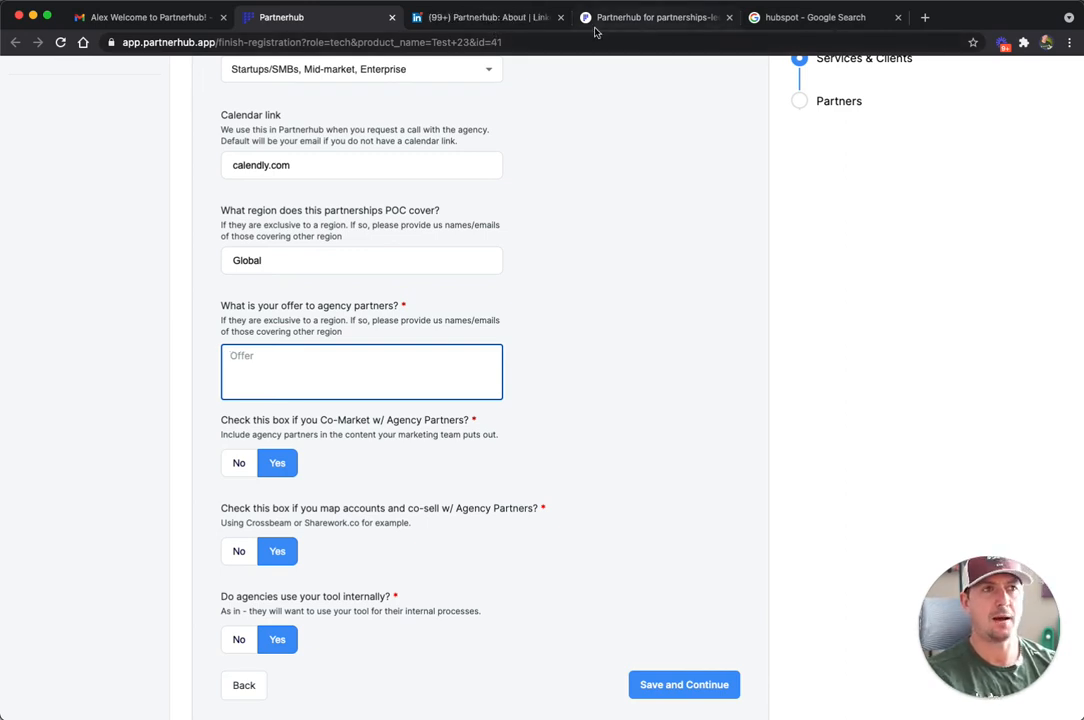
type("I")
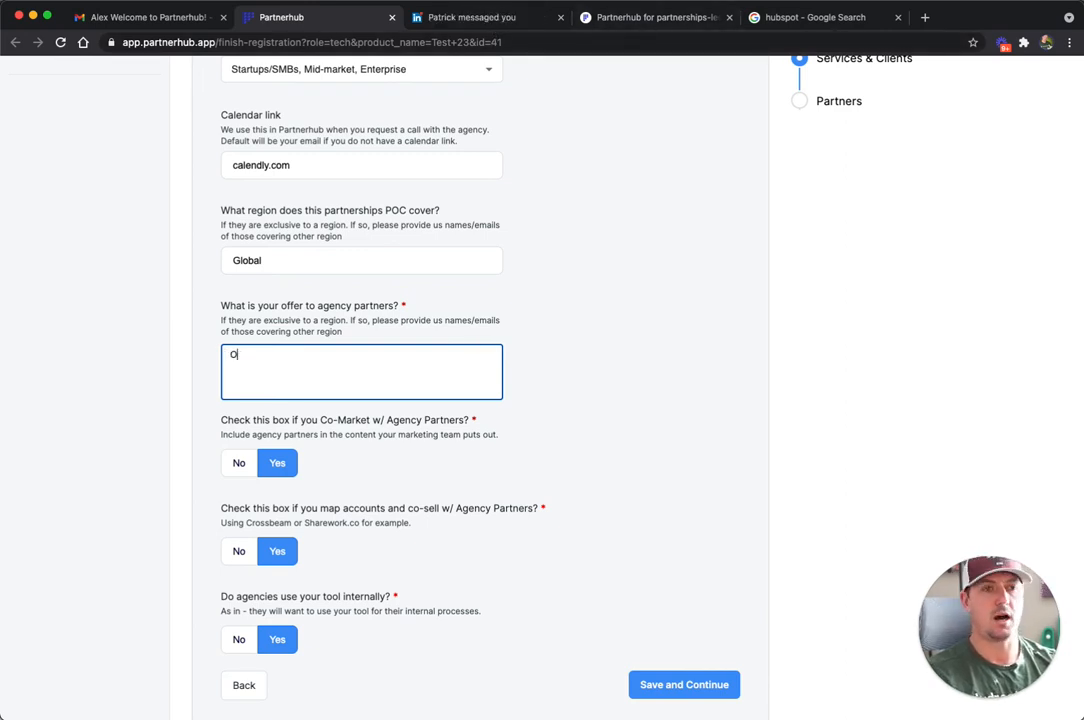
key("BackSpace")
type("Incentiv")
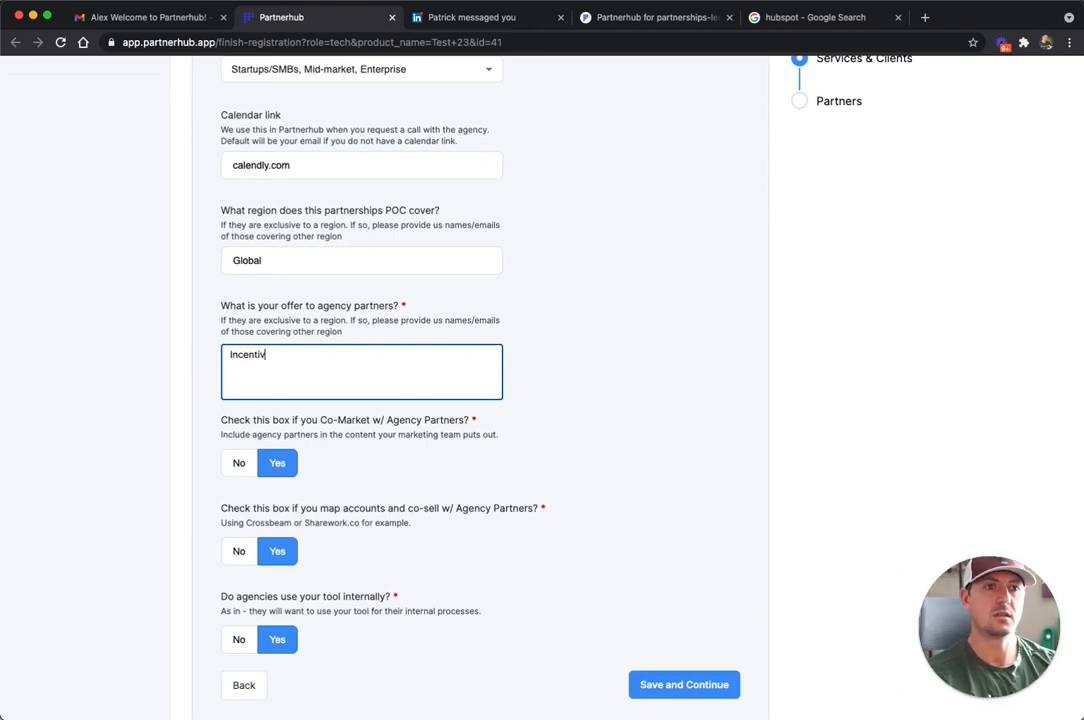
type("es for an")
key("BackSpace")
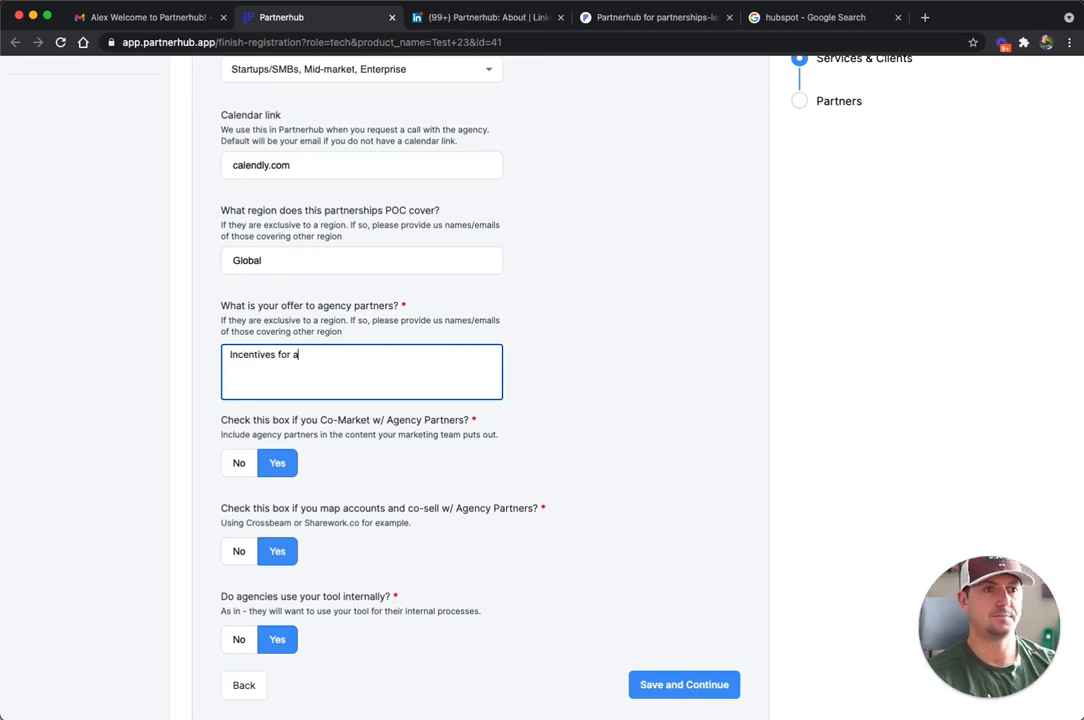
type("gencies")
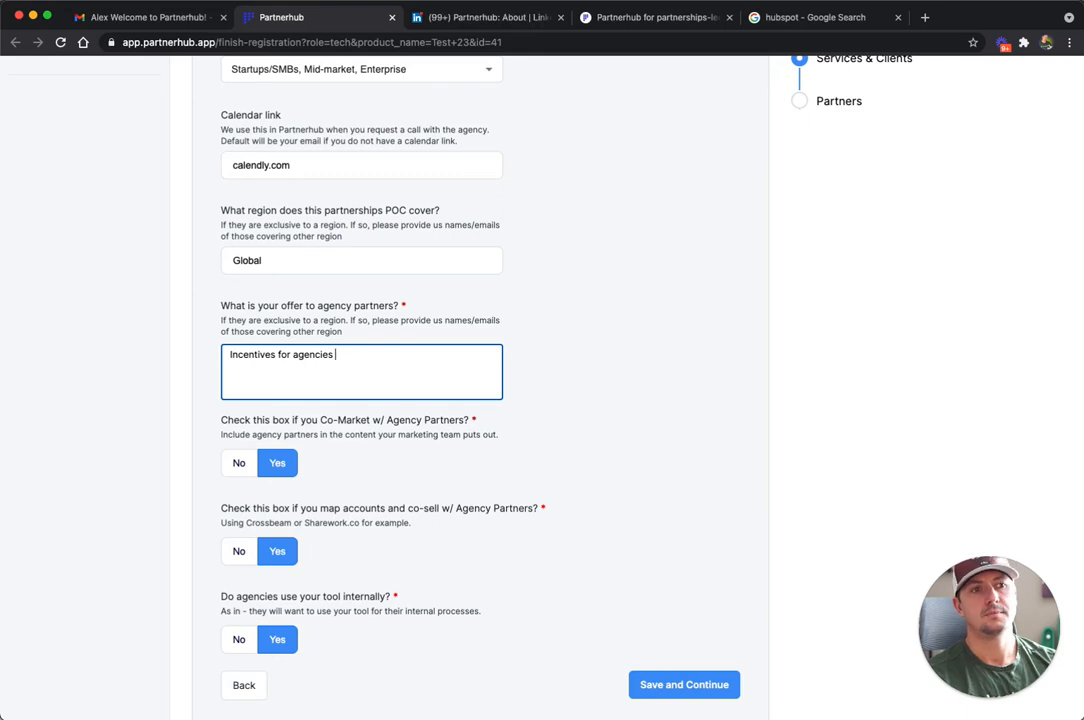
- Save the Services & Clients section with its Yes answers kept and continue to Partners
scroll(590, 484, "down", 1)
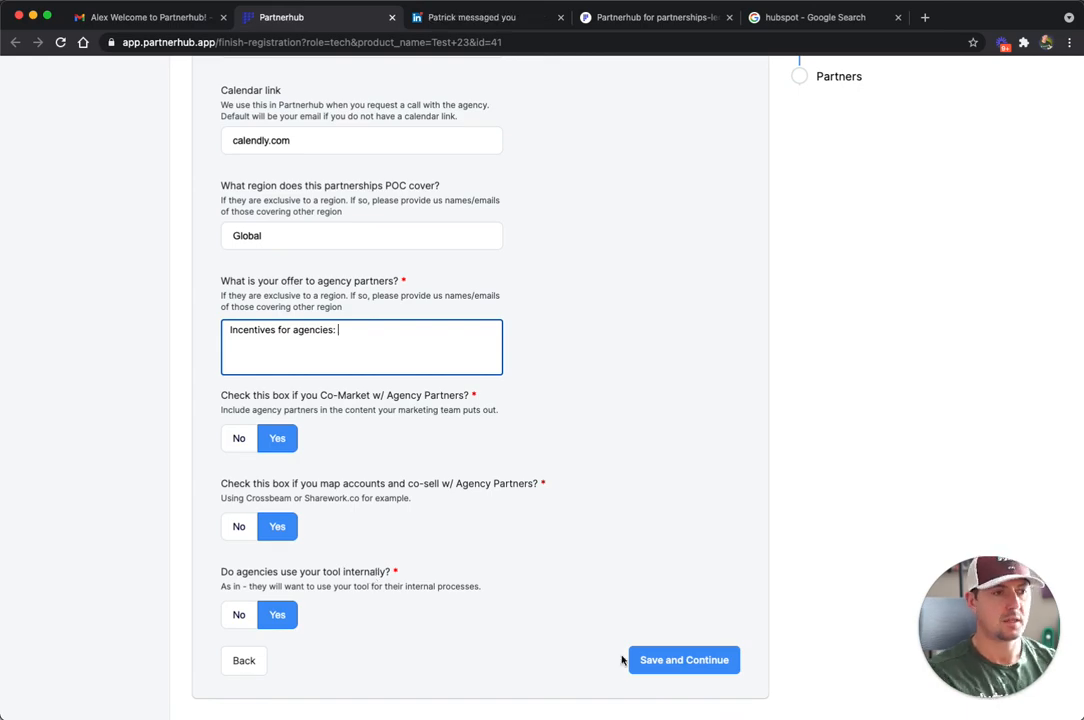
scroll(648, 605, "up", 3)
scroll(655, 620, "down", 3)
left_click(662, 657)
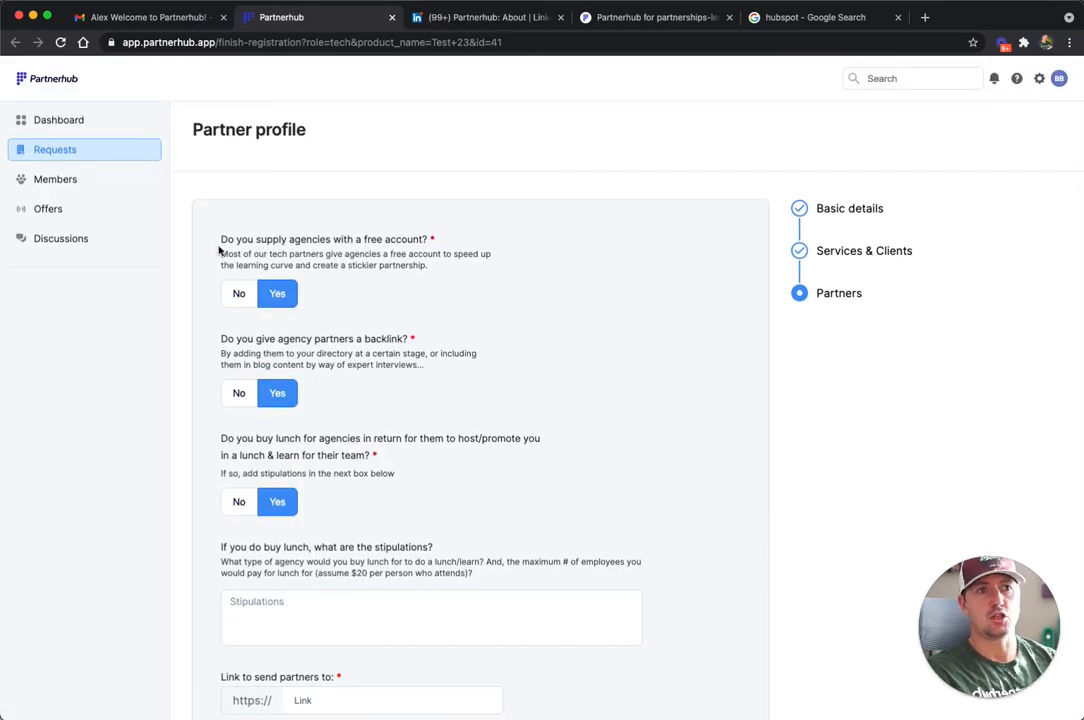
- Enter partnerhub.app/ as the link to send partners to and youtube.com as the product video URL, leaving the lunch stipulations empty
scroll(417, 280, "down", 1)
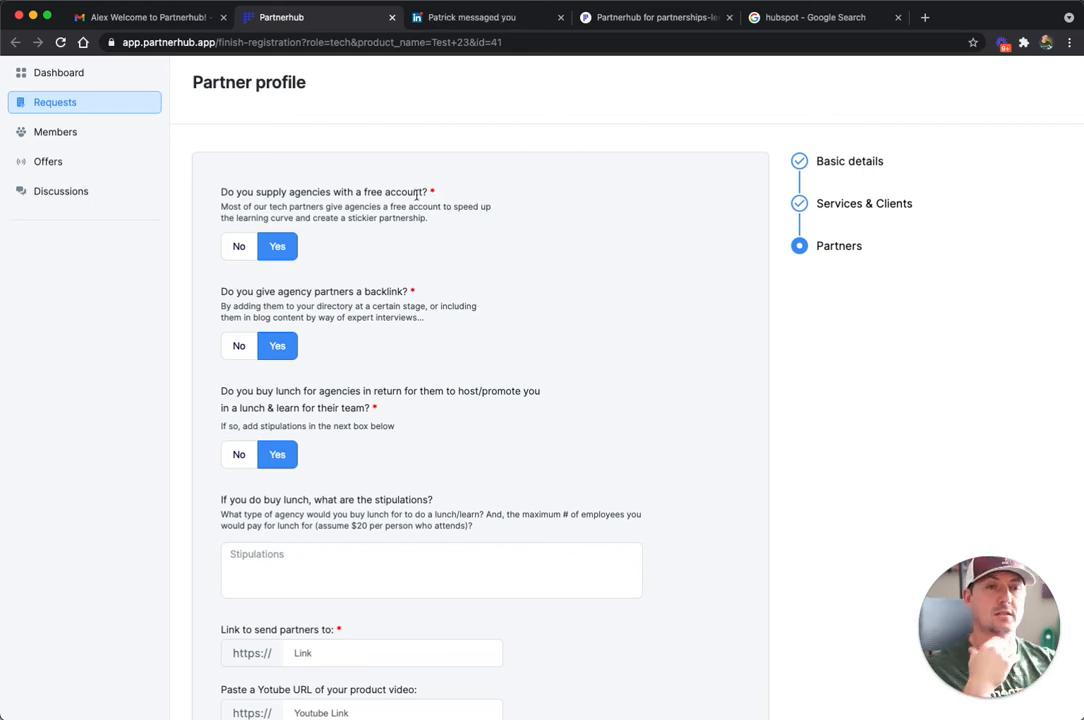
scroll(407, 203, "down", 2)
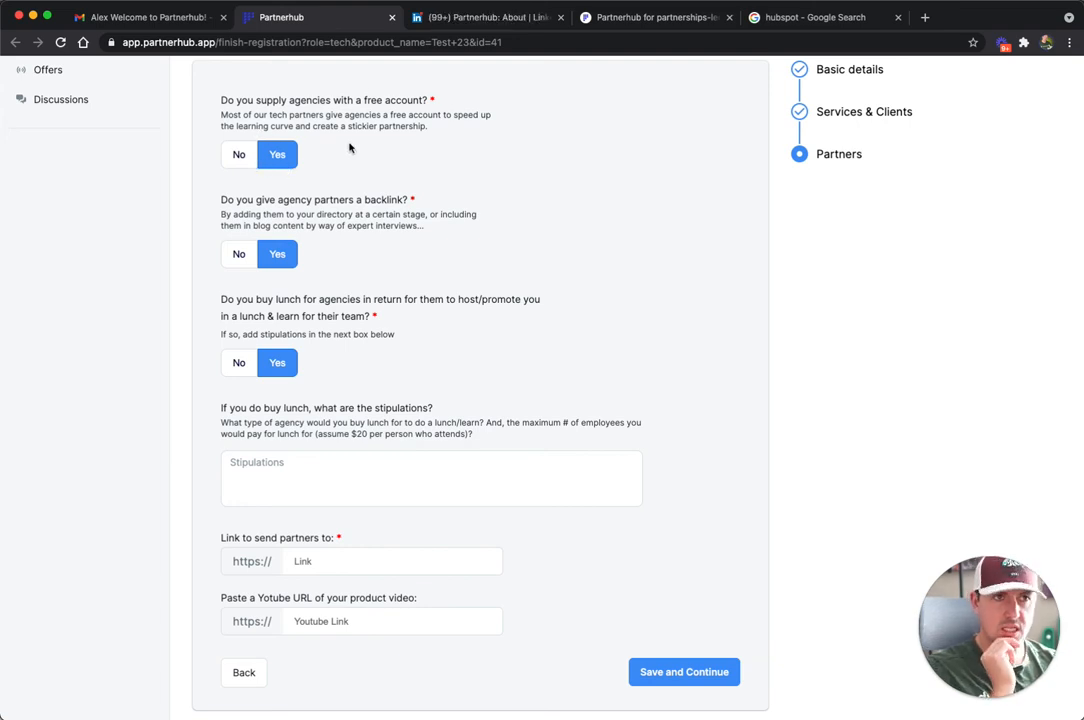
scroll(356, 153, "down", 1)
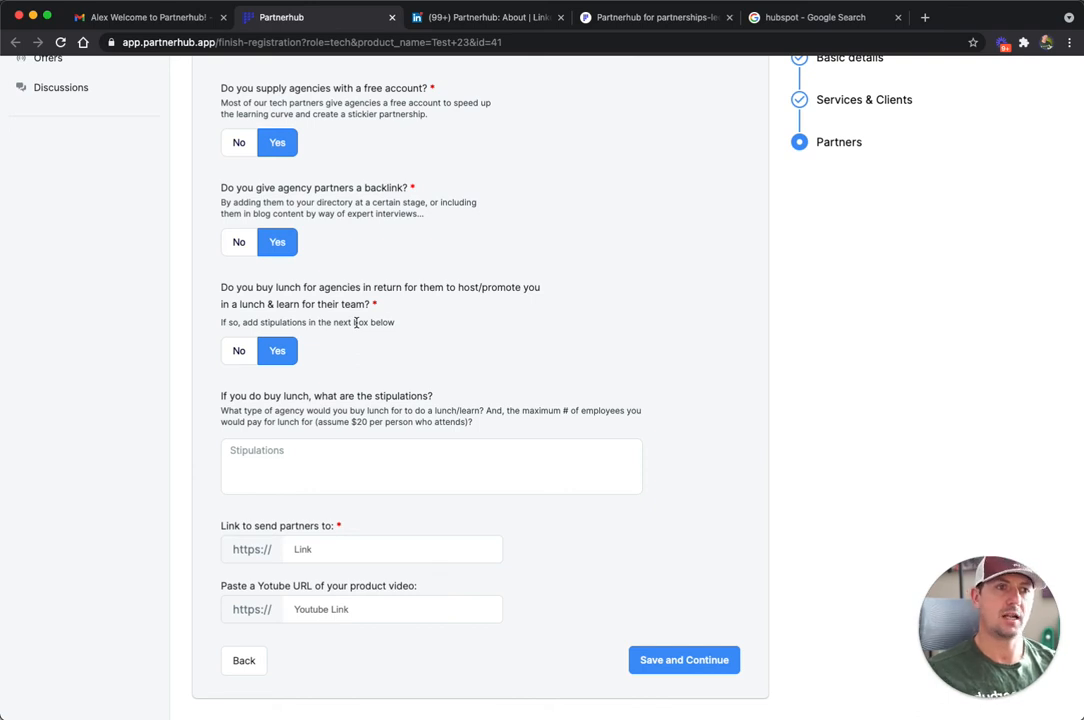
left_click(277, 445)
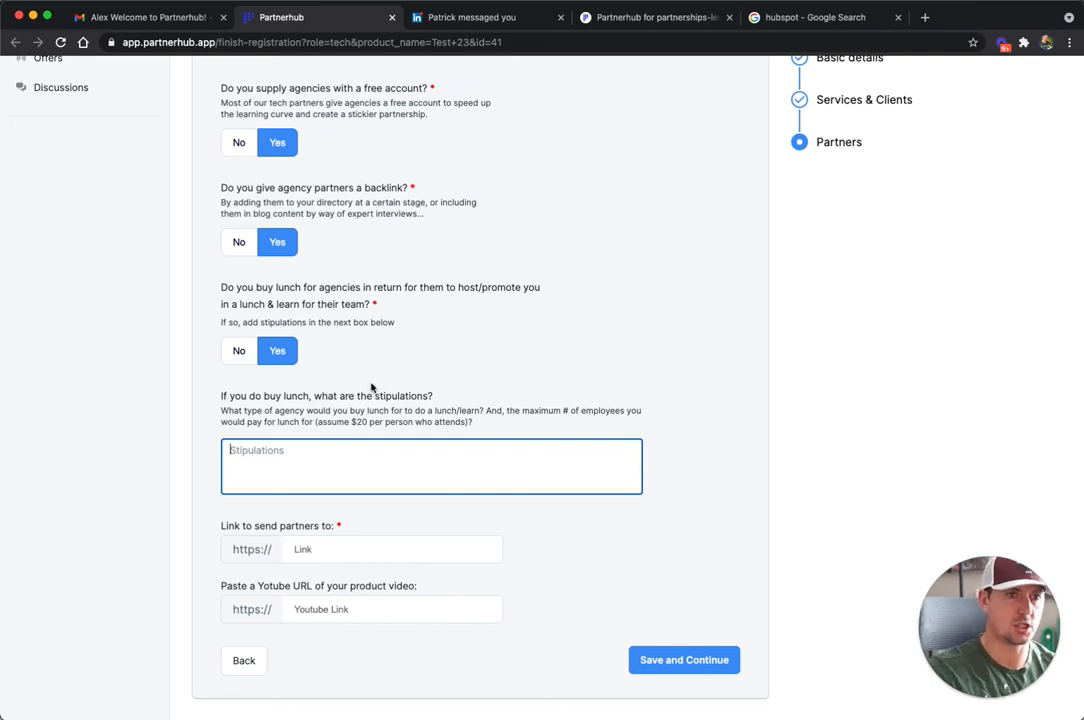
left_click(353, 552)
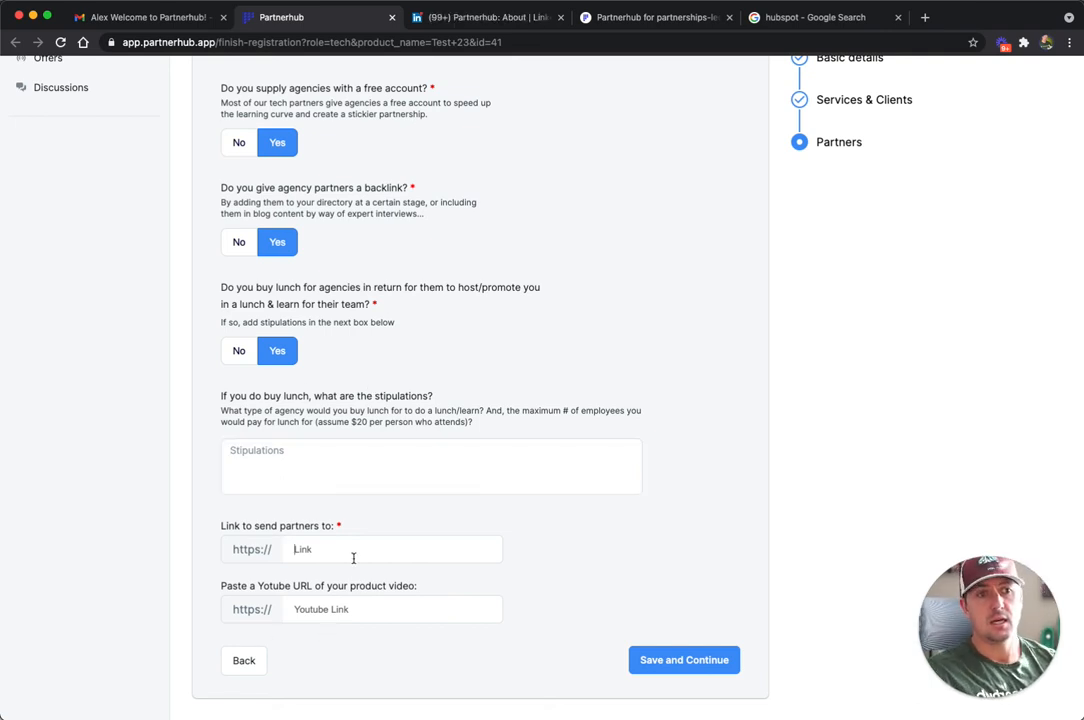
type("partner")
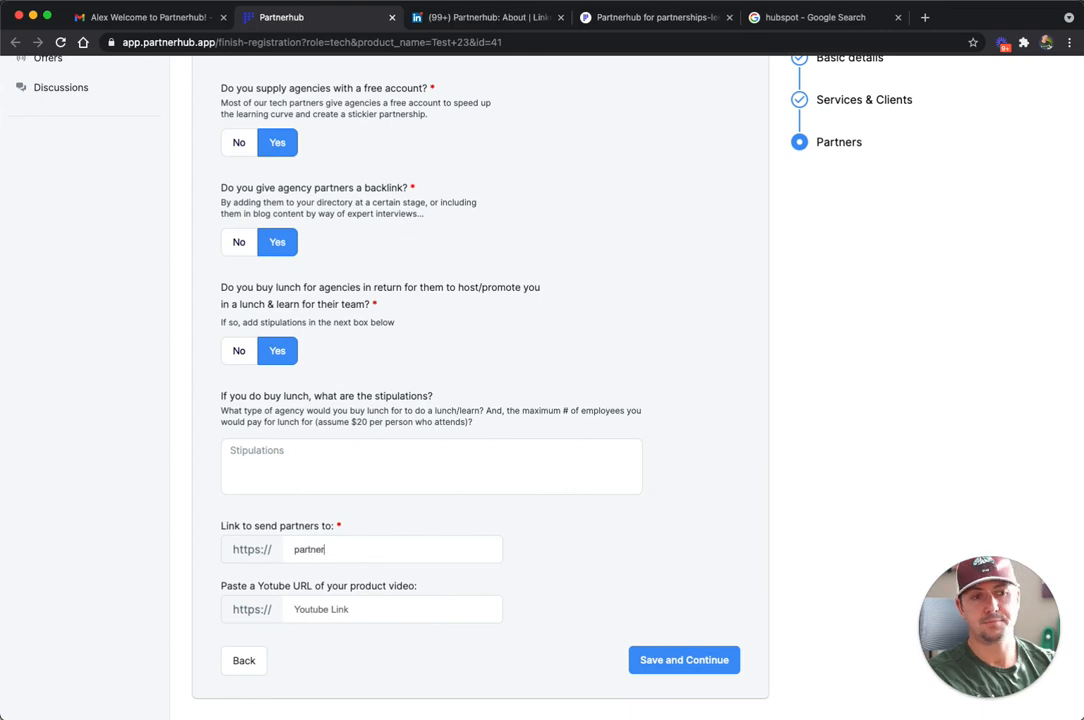
type("hub.app/")
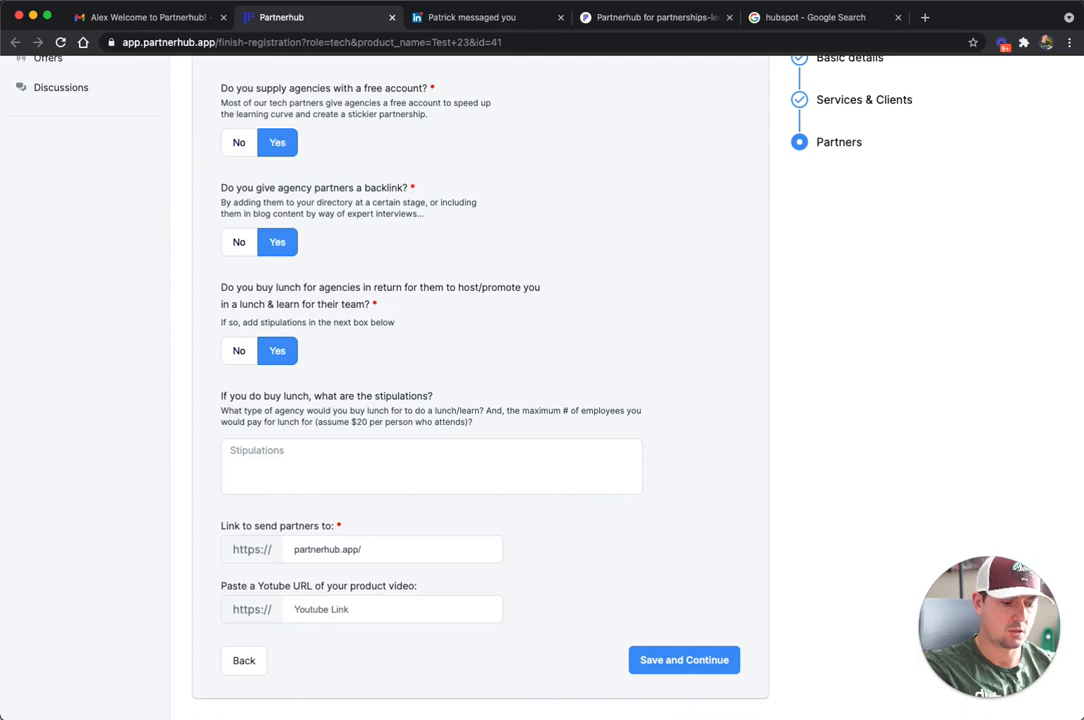
type("youtube.com")
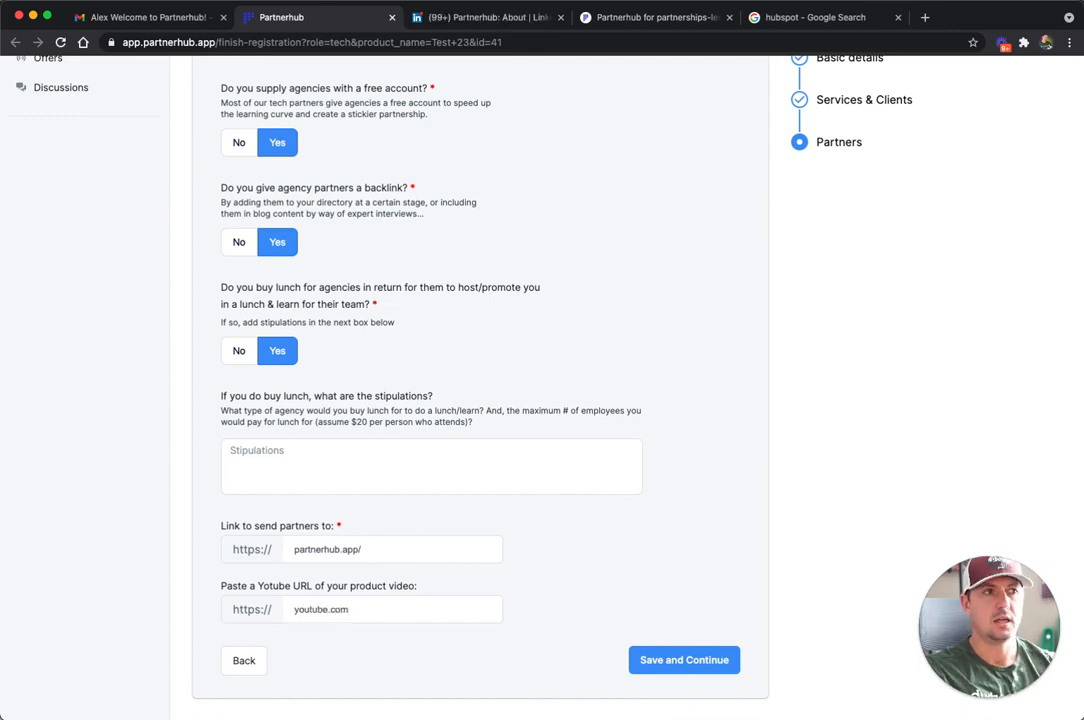
- Save the Partners section to complete the partner profile and pause the video in the completion dialog
left_click(705, 661)
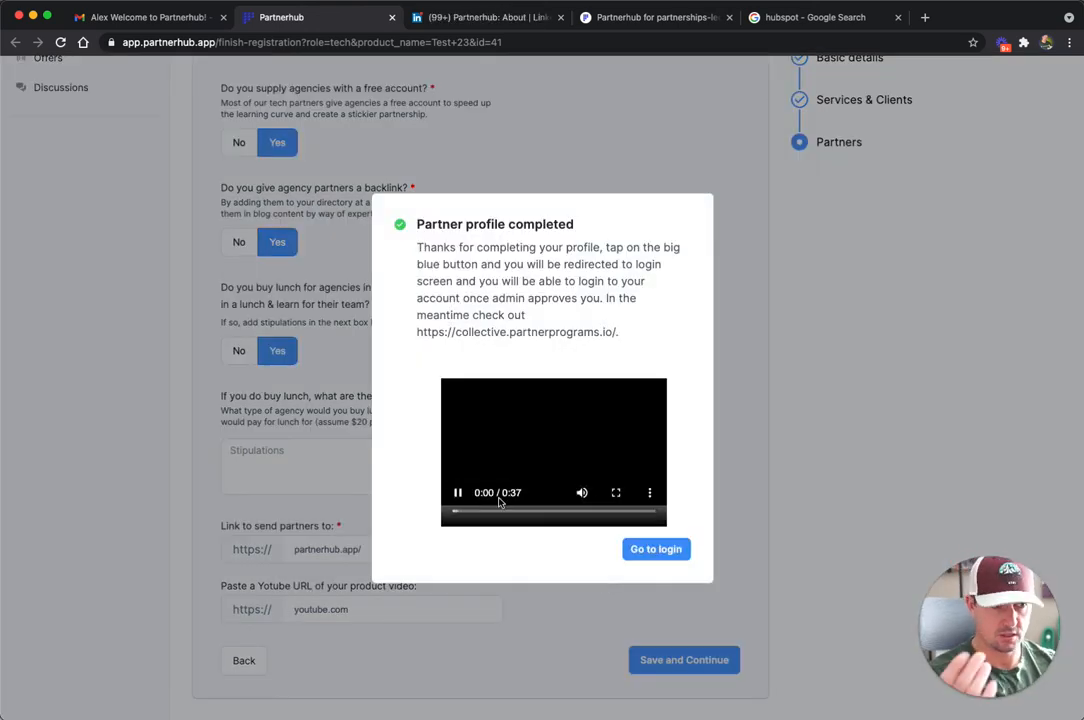
left_click(458, 495)
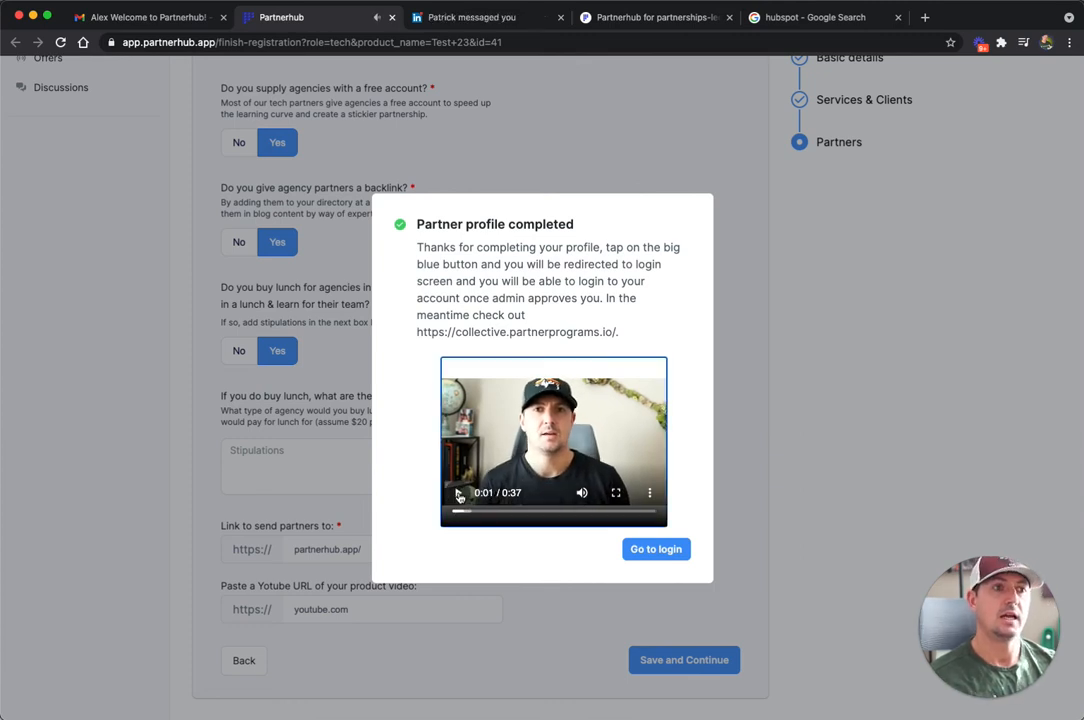